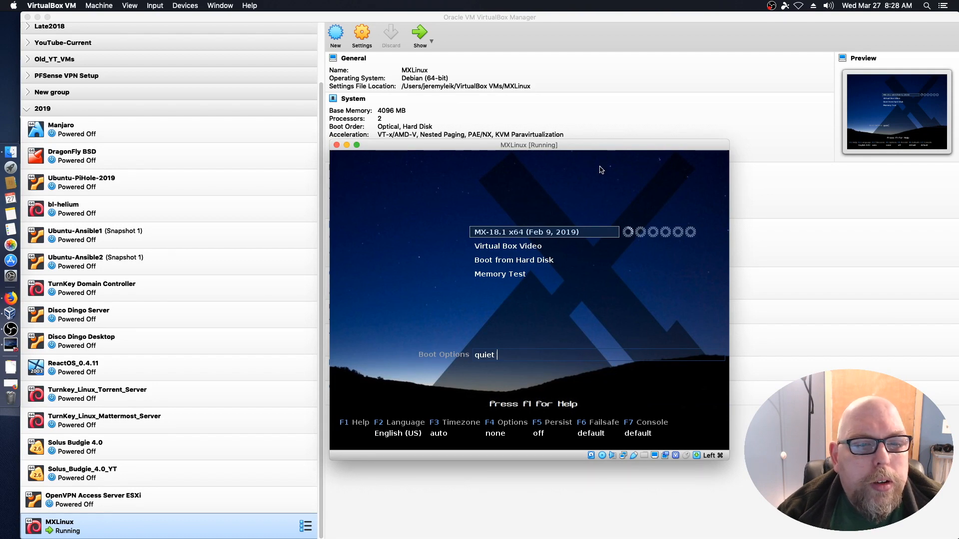
Boot the MX Linux live system using the Virtual Box Video entry at 1280x1024.
key("Down")
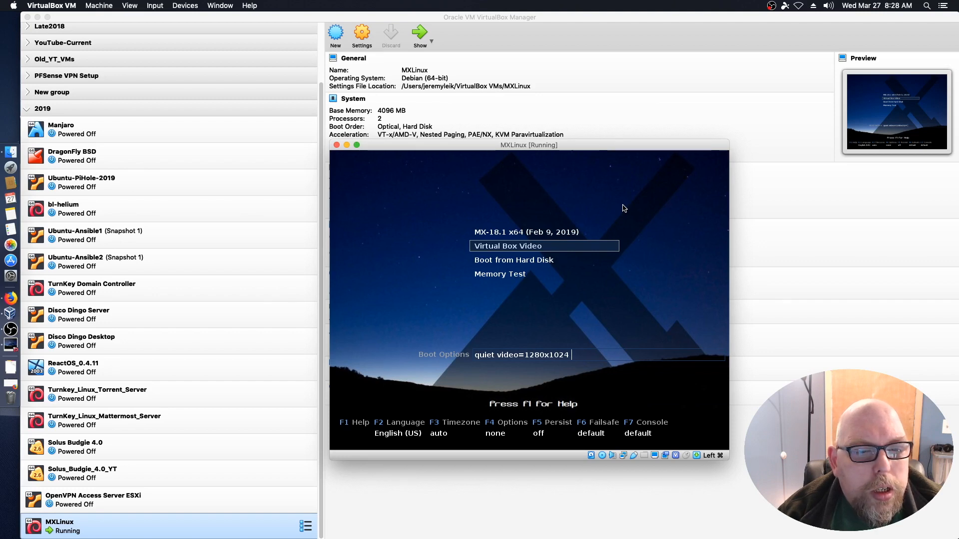
key("Return")
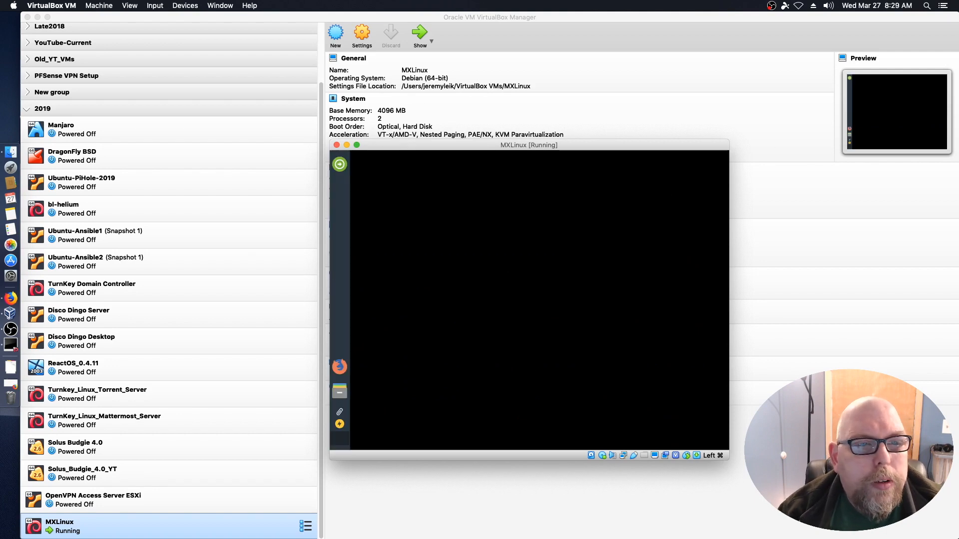
Maximise the VM window, close MX Welcome, check the Whisker menu, and launch the installer.
double_click(444, 145)
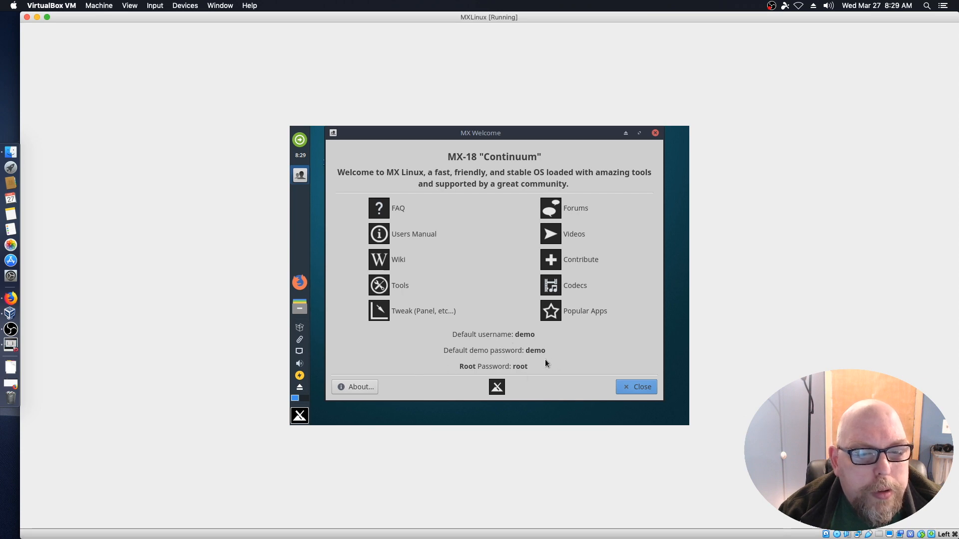
left_click(640, 388)
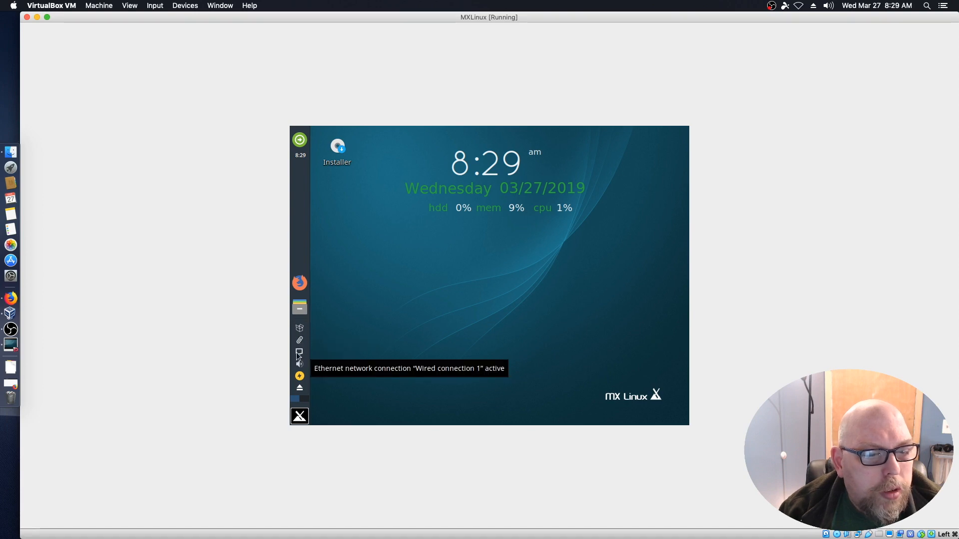
left_click(301, 417)
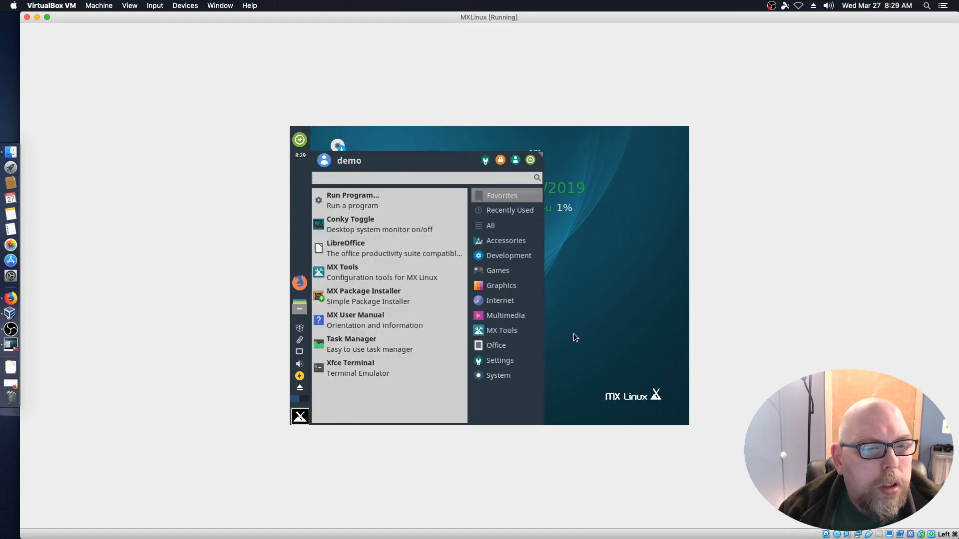
left_click(607, 320)
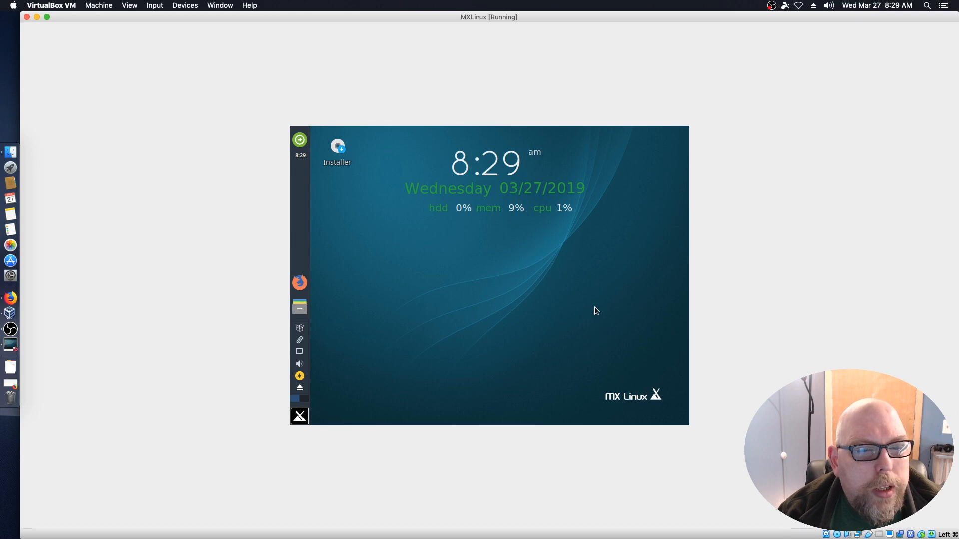
left_click(341, 150)
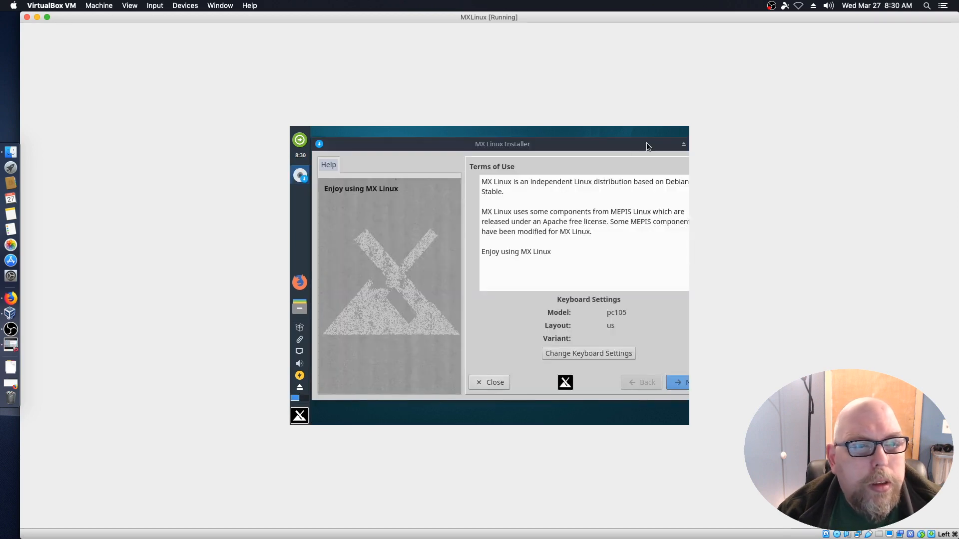
Accept the Terms of Use and choose auto-install on the entire disk.
left_click_drag(631, 146, 592, 136)
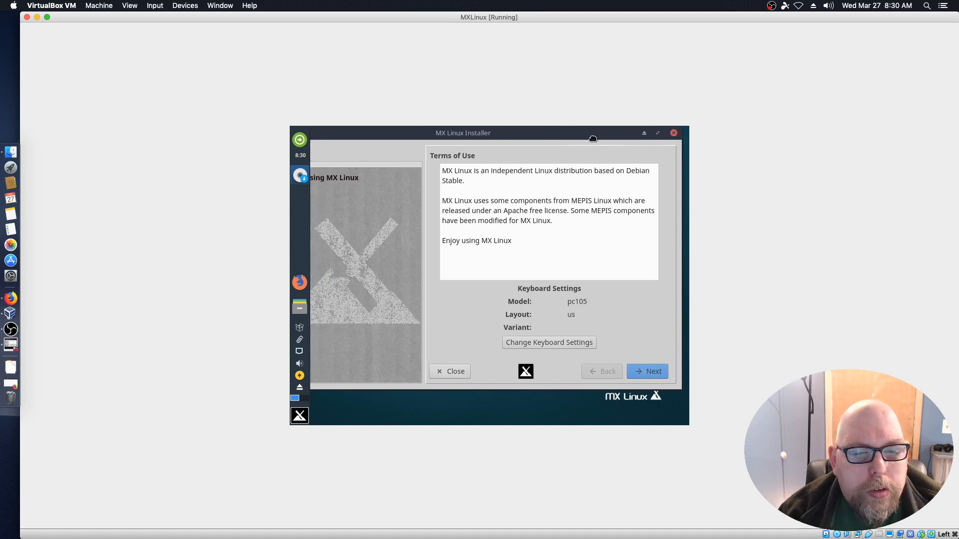
left_click(650, 372)
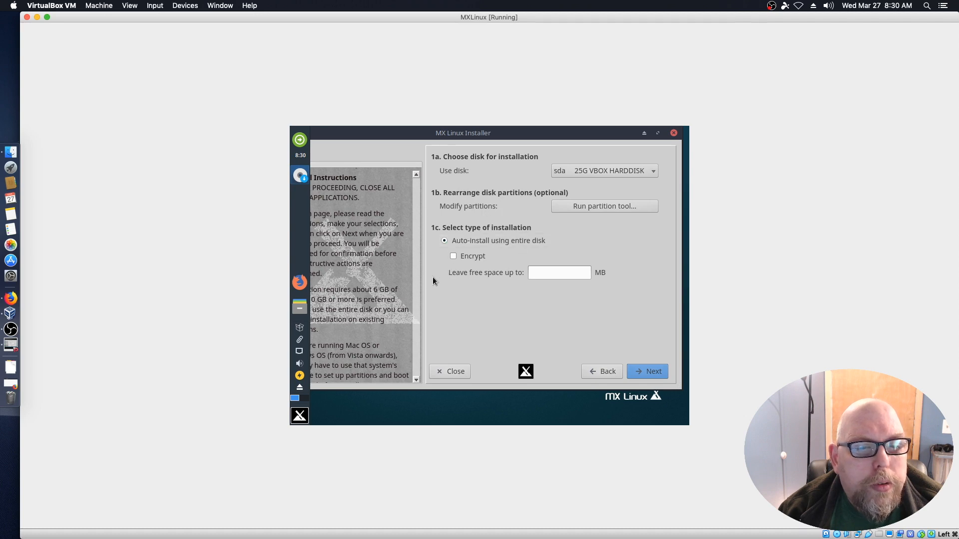
left_click(646, 372)
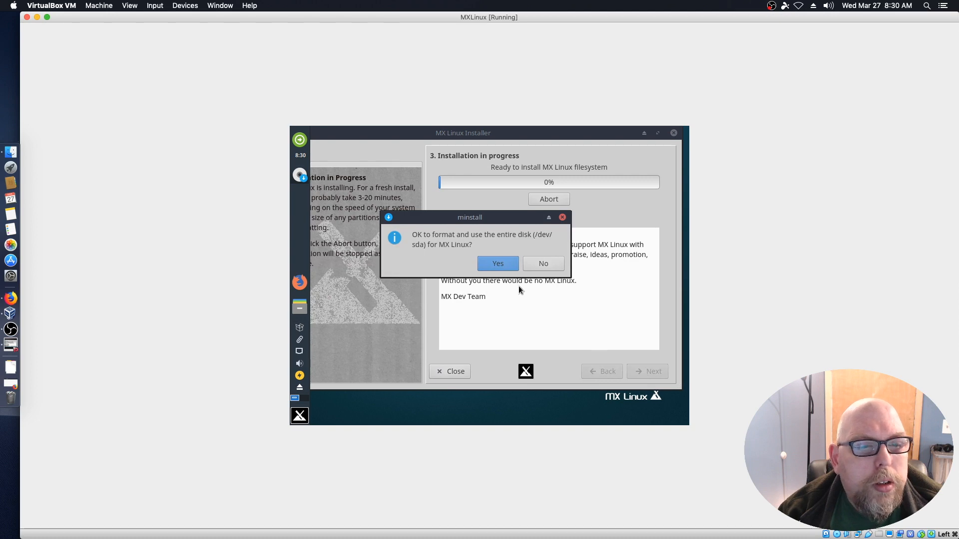
Confirm formatting sda and keep the installer window in view while the system copies.
left_click(498, 264)
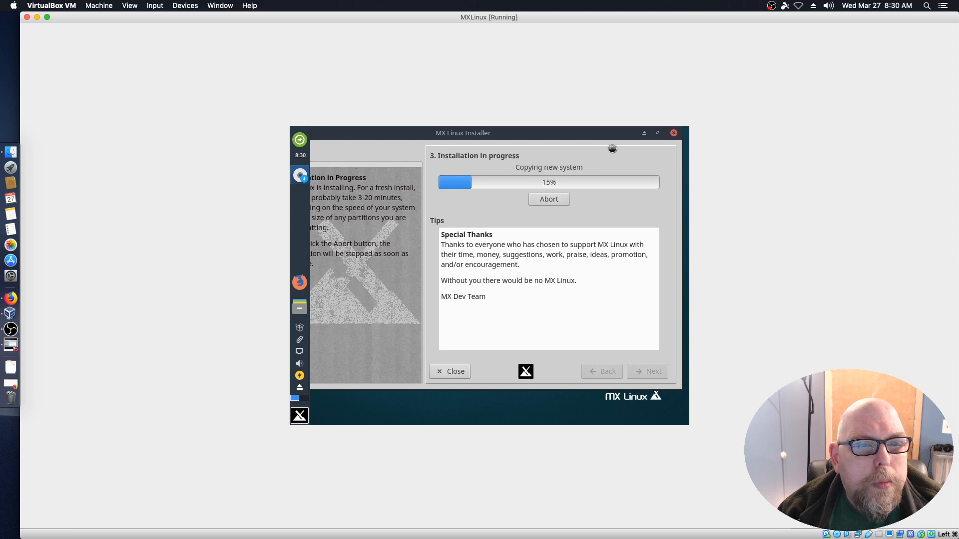
left_click_drag(453, 136, 502, 148)
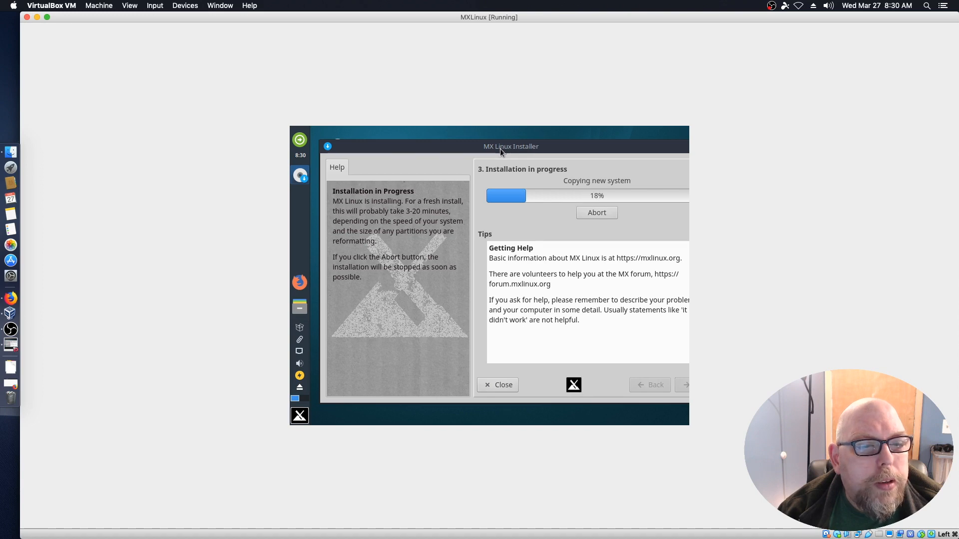
left_click_drag(500, 149, 518, 144)
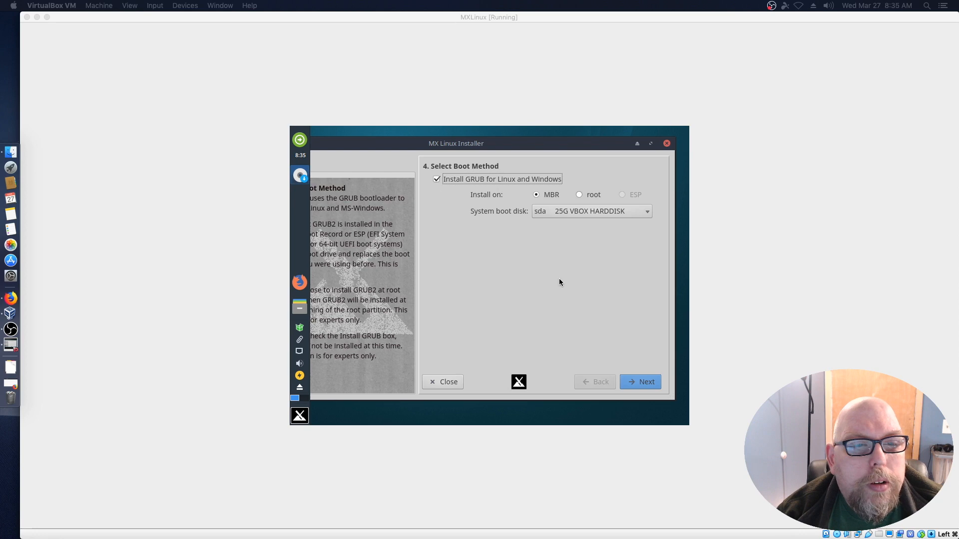
Confirm installing GRUB on the sda MBR and keep the default computer name mx.
left_click(641, 383)
left_click(639, 382)
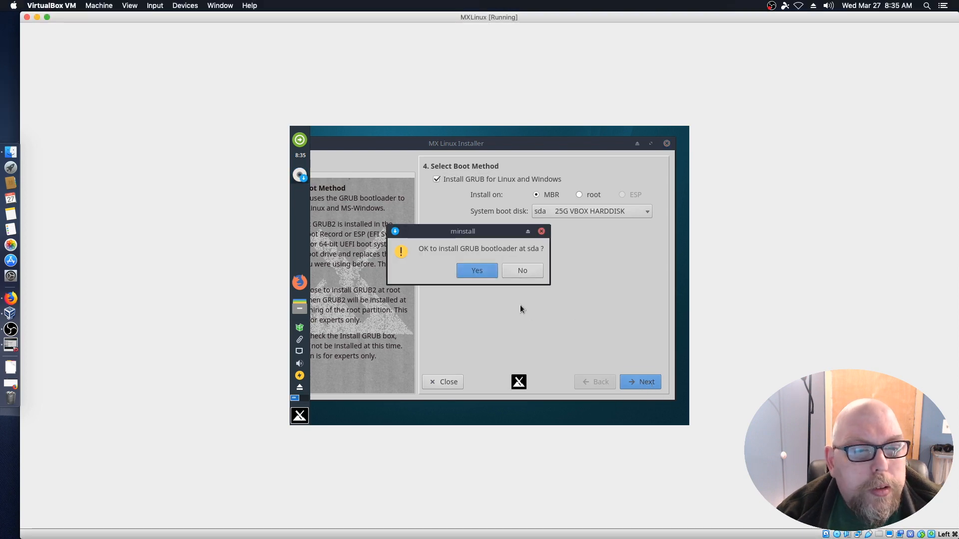
left_click(477, 273)
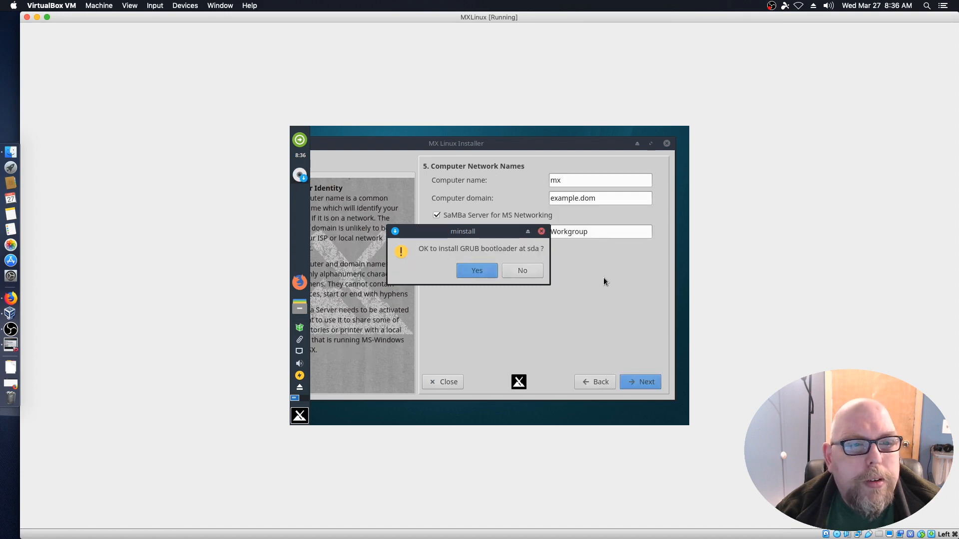
left_click(481, 272)
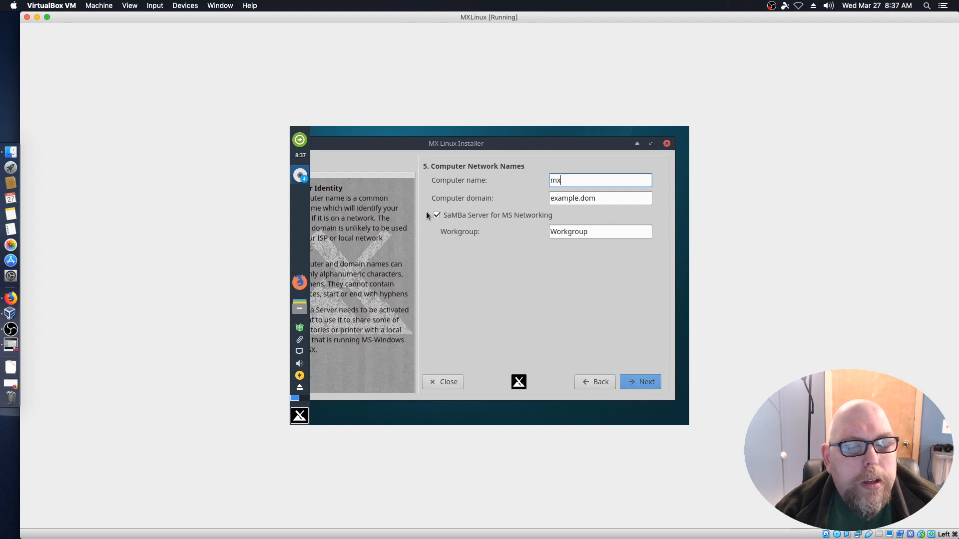
left_click(644, 383)
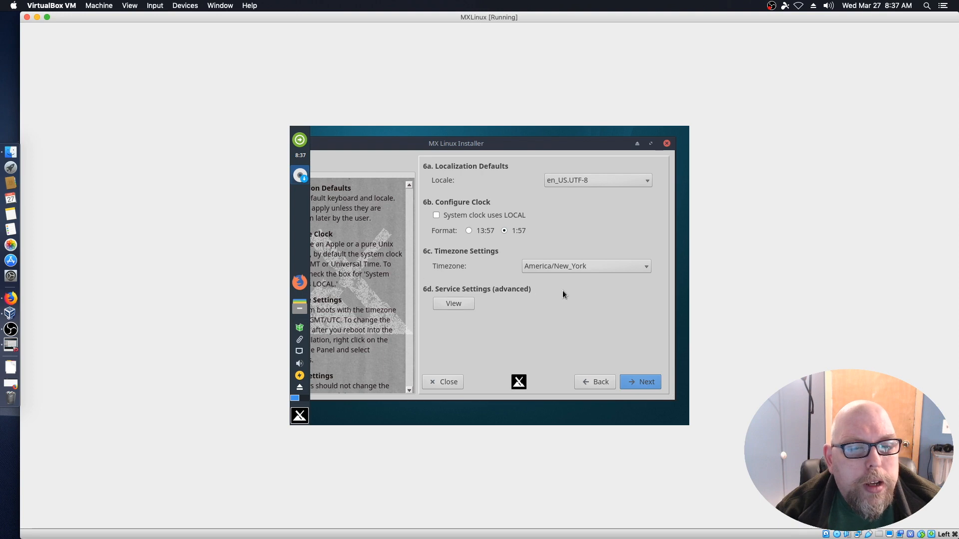
Scroll through the services list, leaving every service enabled, and continue.
left_click(454, 304)
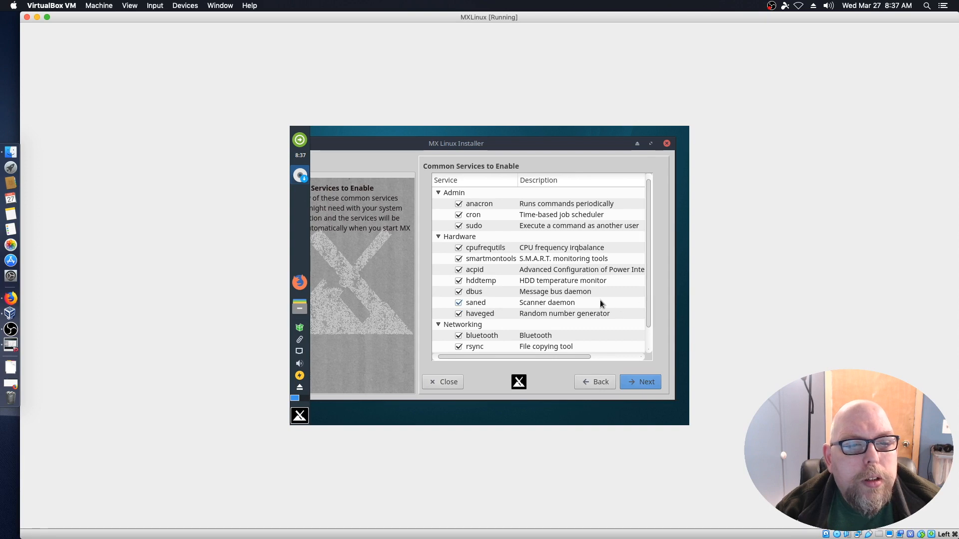
scroll(601, 303, "down", 1)
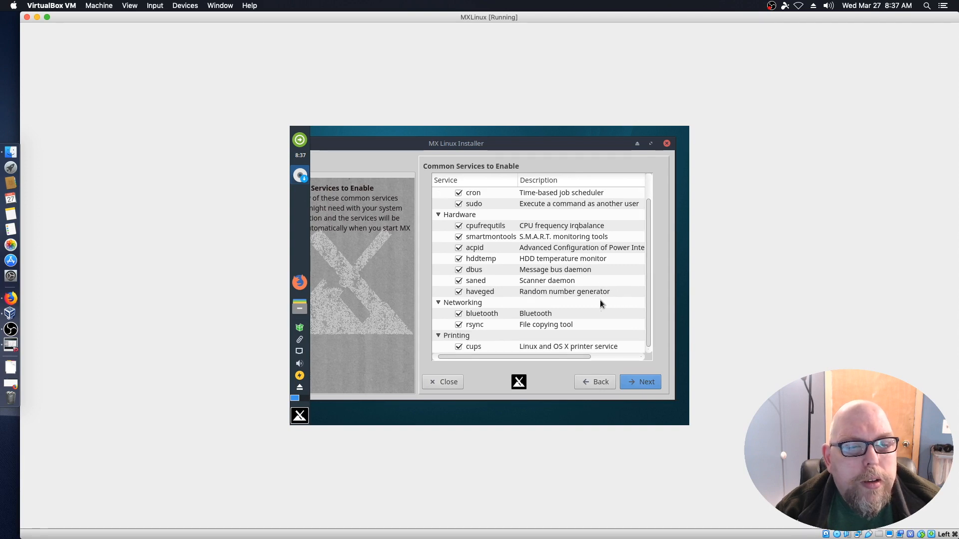
scroll(619, 307, "up", 1)
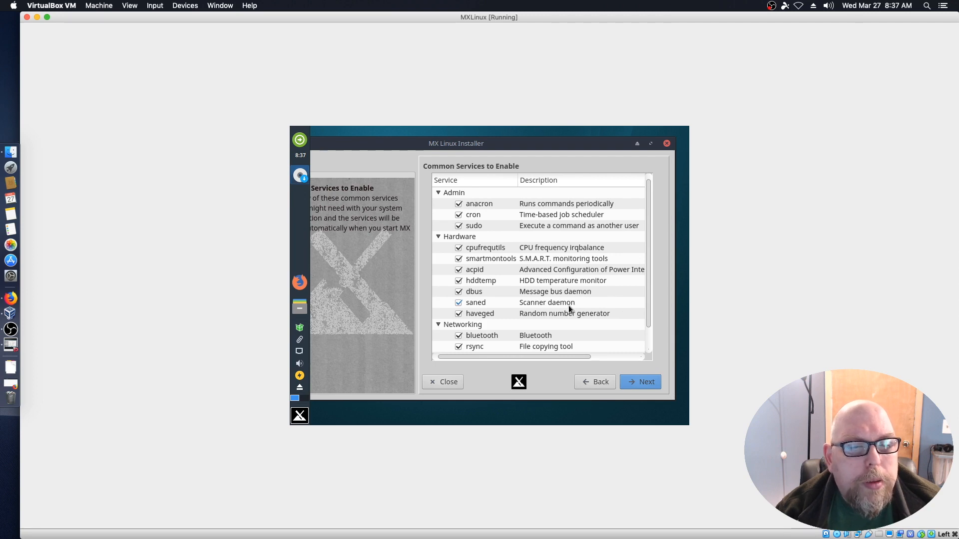
left_click(638, 380)
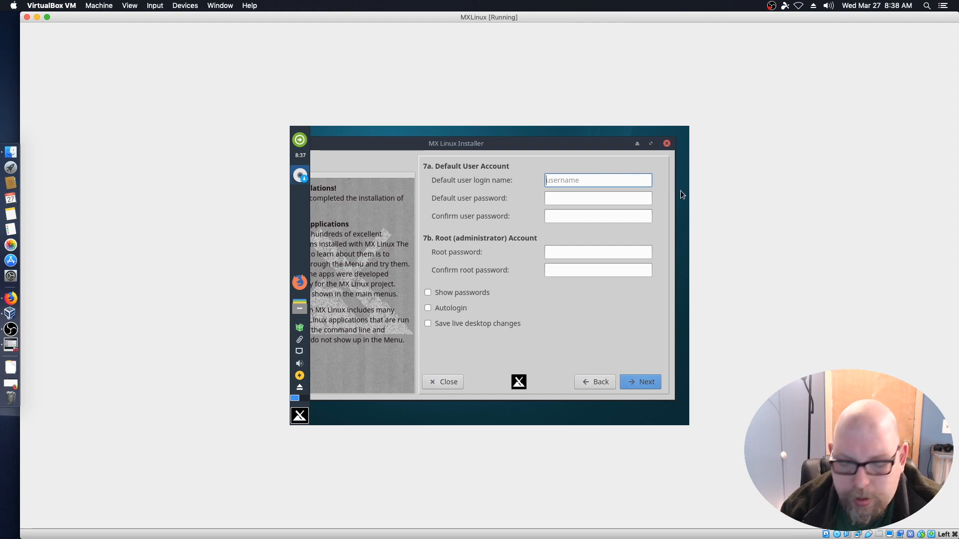
Enter the login name, then the user and root passwords, each confirmed.
type("leik1jd")
key("Tab")
type("*********")
key("Tab")
type("*********")
key("Tab")
type("**********")
key("Tab")
type("**********")
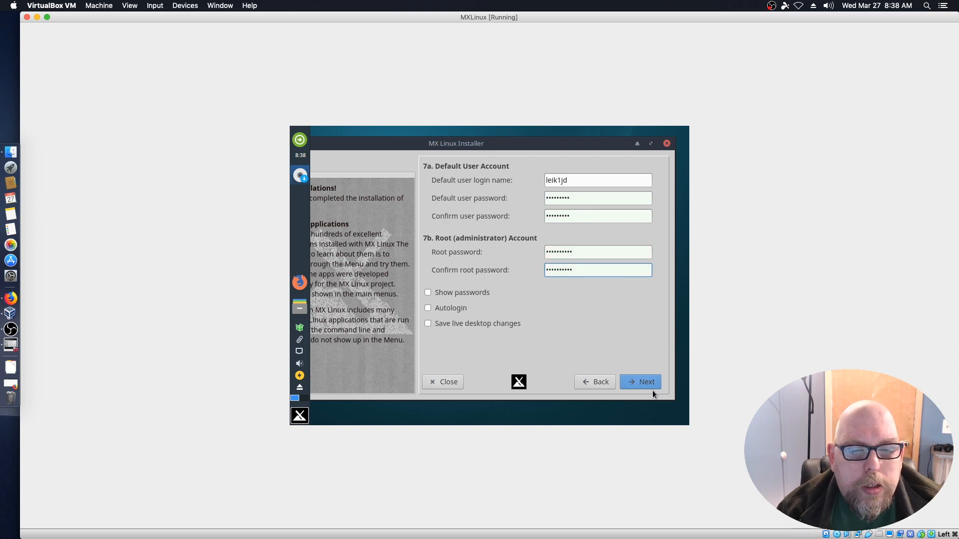
Submit the account details, finish the installation, and reboot the VM.
left_click(642, 382)
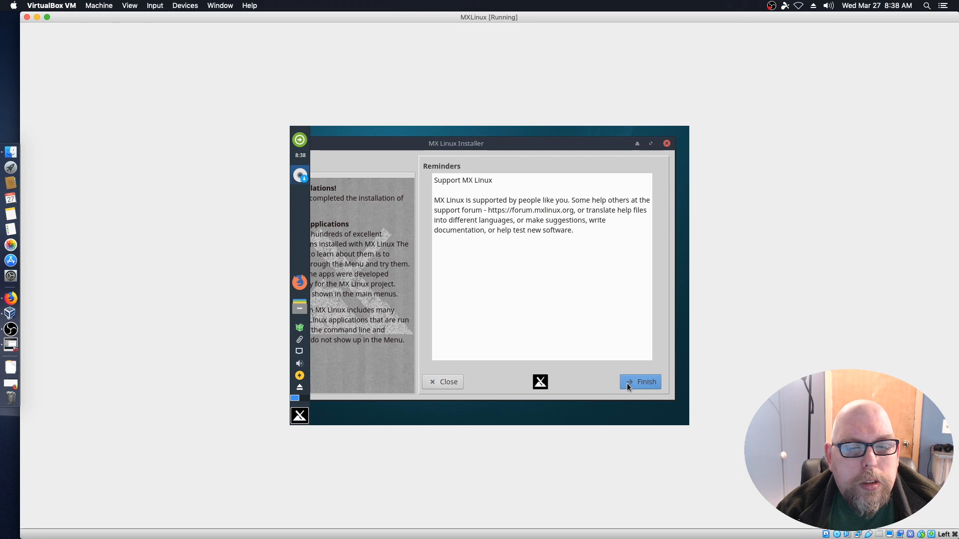
left_click(637, 382)
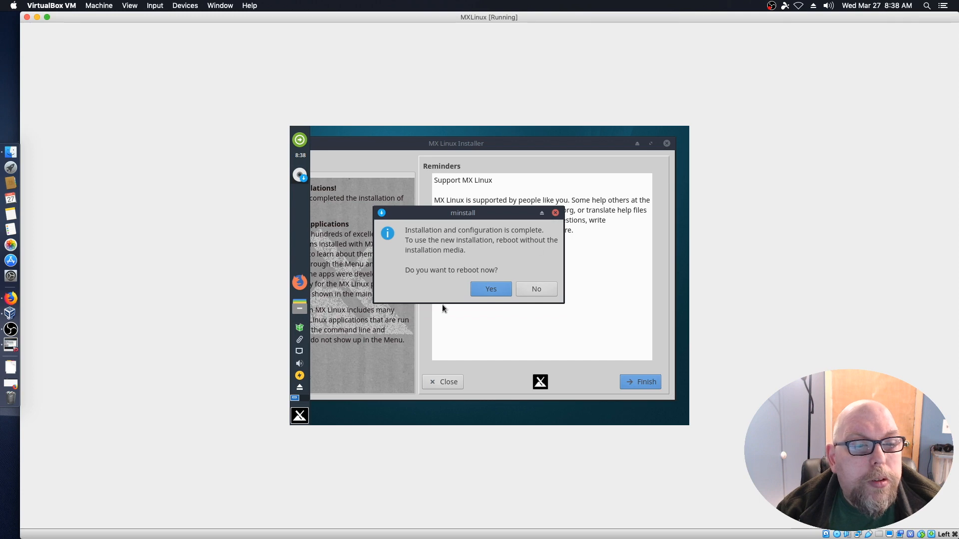
left_click(494, 290)
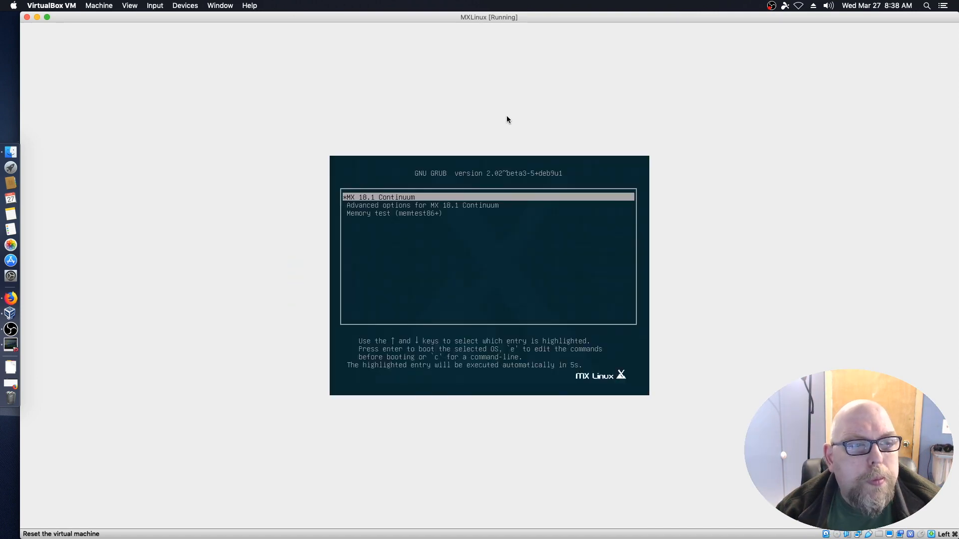
Boot MX 18.1 Continuum from GRUB and log in with the user's password.
key("Return")
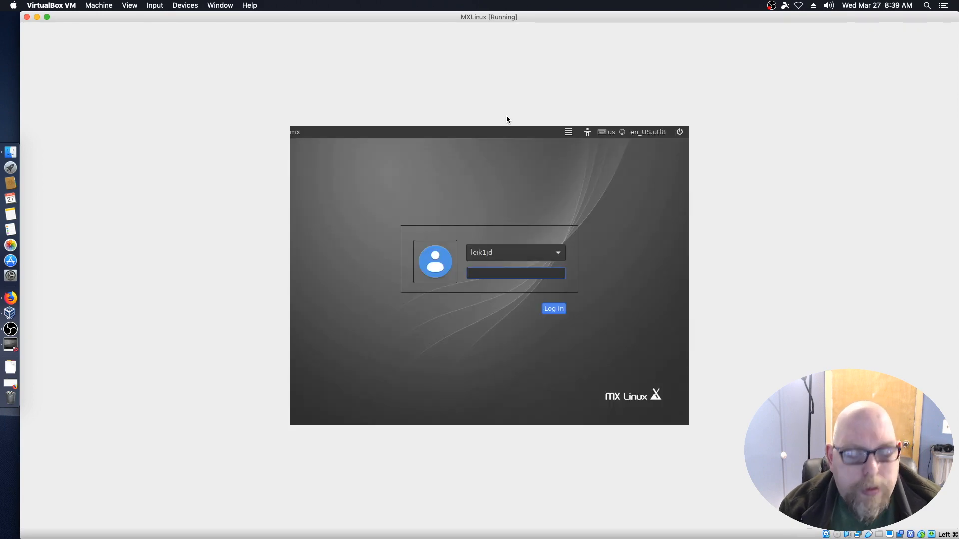
type("•••••••••")
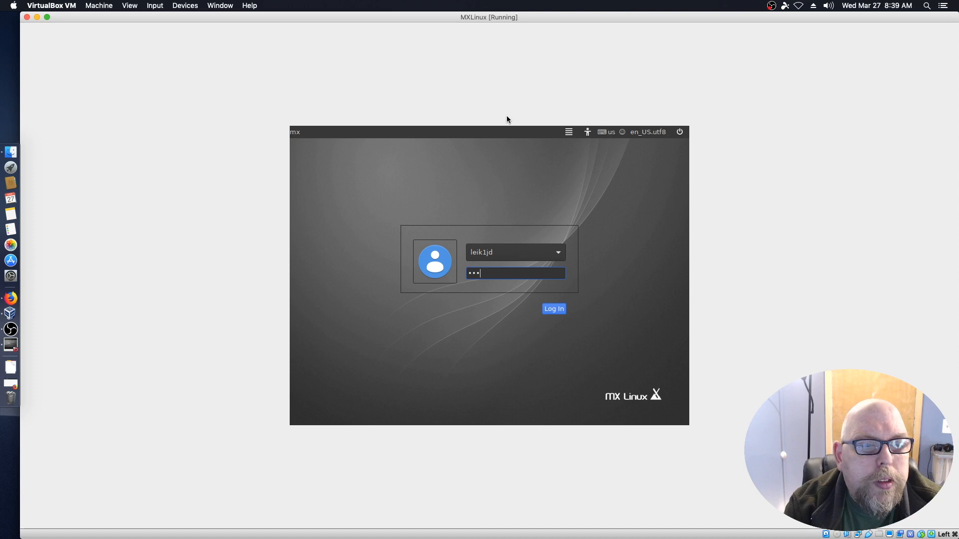
key("Return")
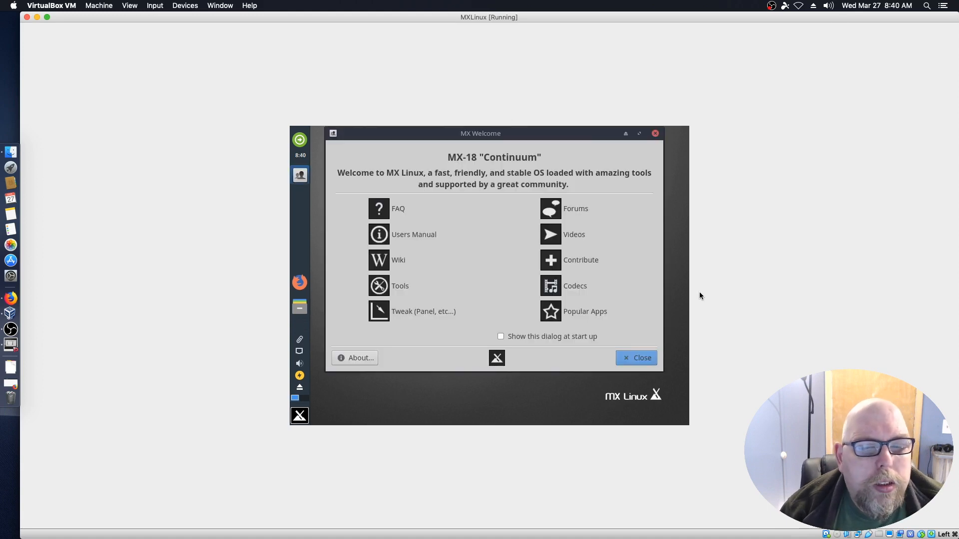
Close MX Welcome and open the desktop settings to browse the wallpaper grid.
left_click(640, 361)
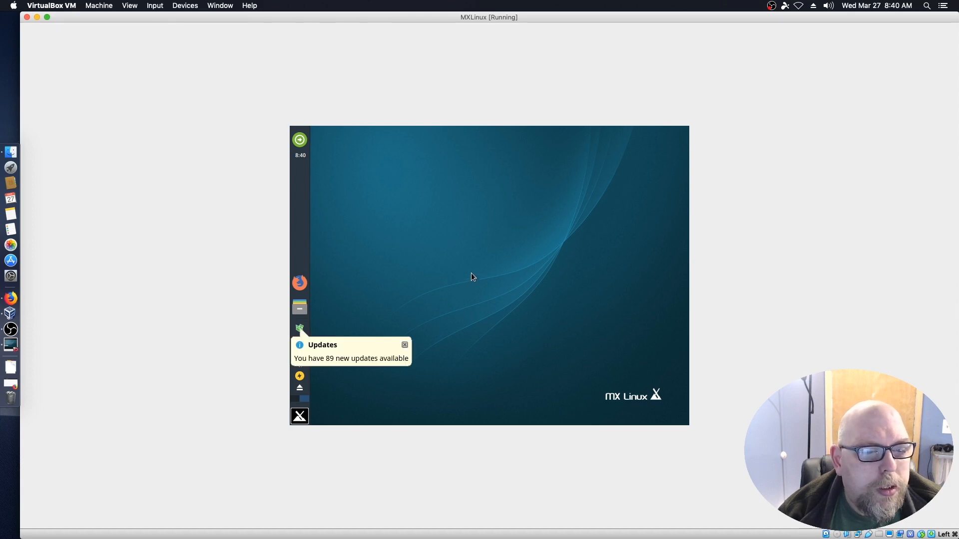
right_click(496, 275)
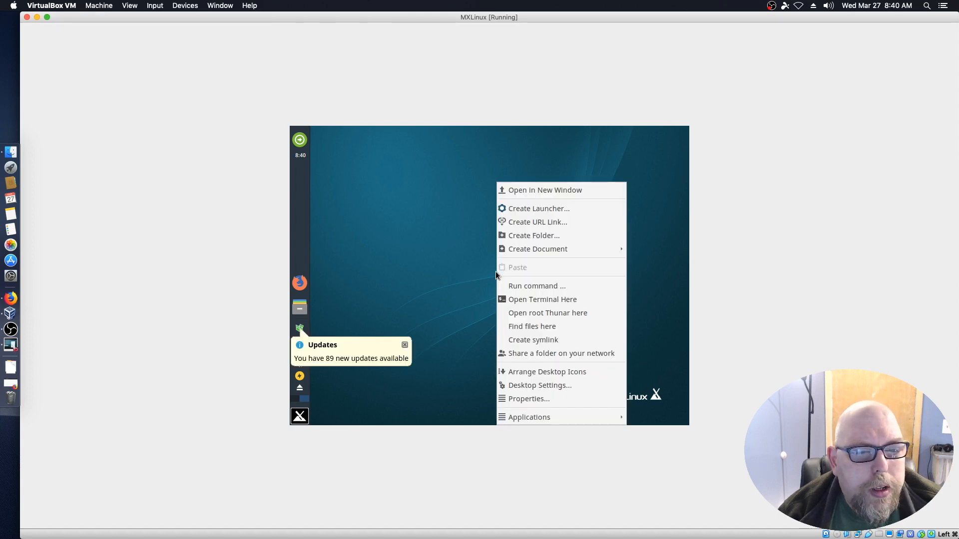
left_click(524, 403)
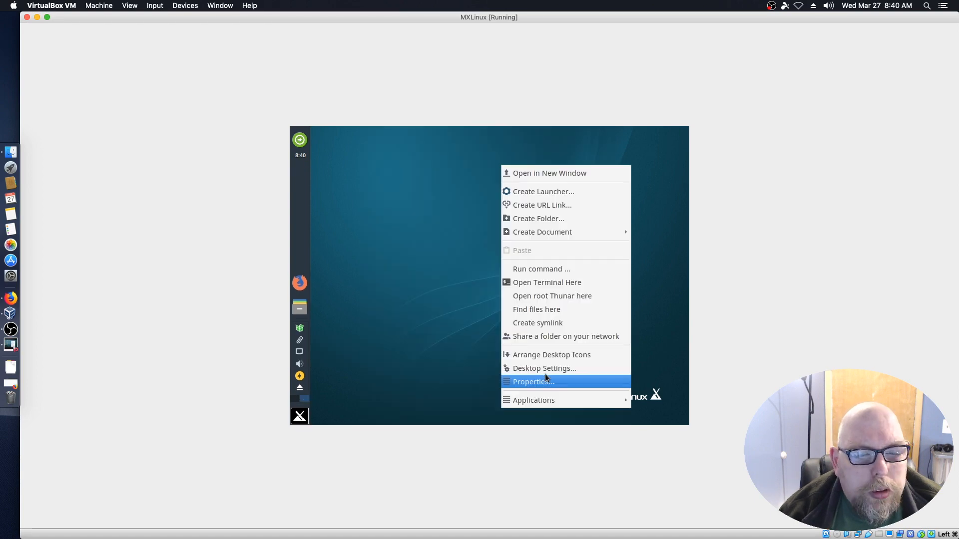
left_click(546, 368)
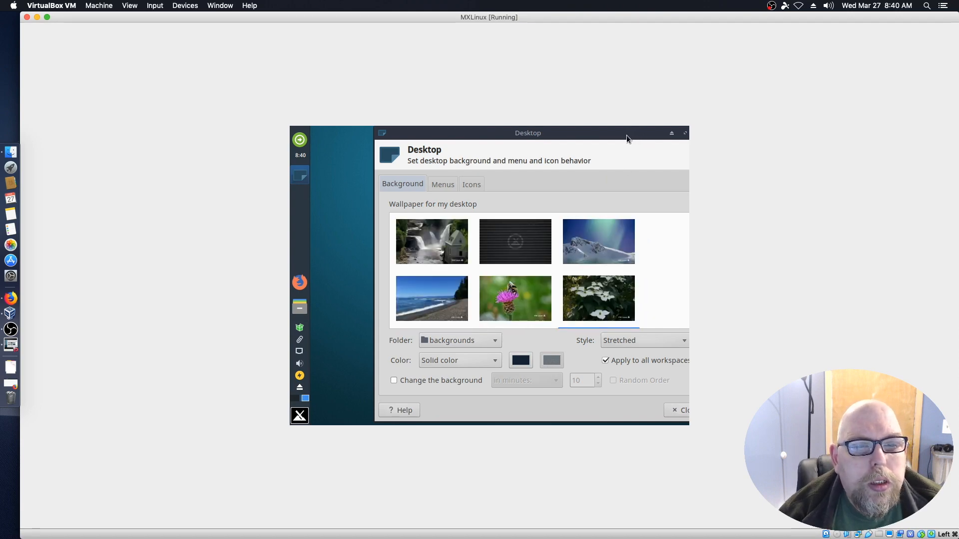
scroll(558, 298, "down", 10)
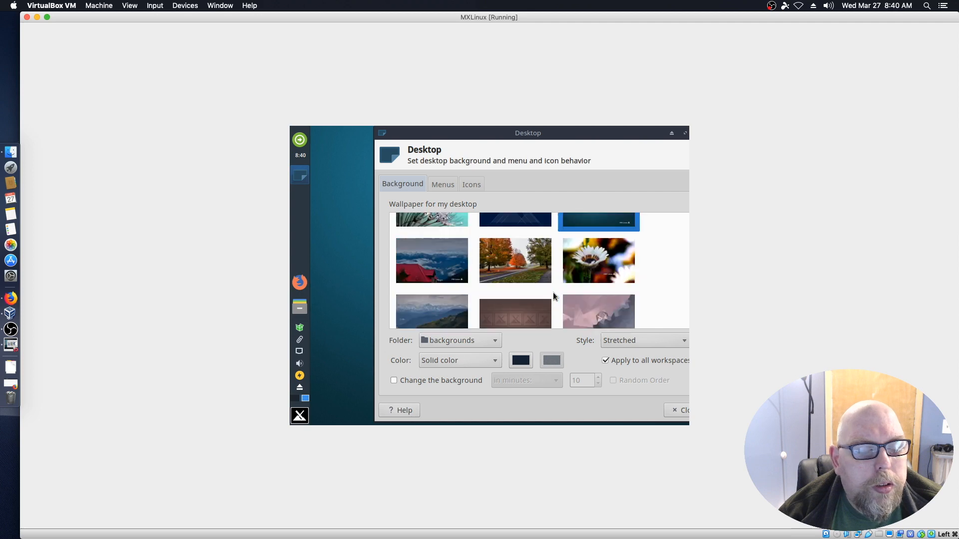
scroll(554, 296, "down", 10)
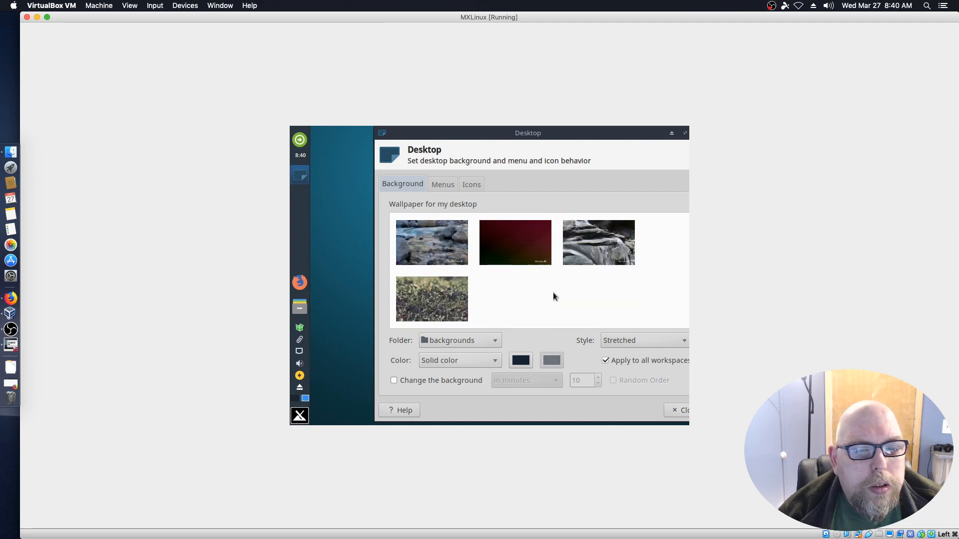
Review the desktop Menus and Icons options, close the settings, and open the applications menu.
left_click_drag(627, 131, 561, 127)
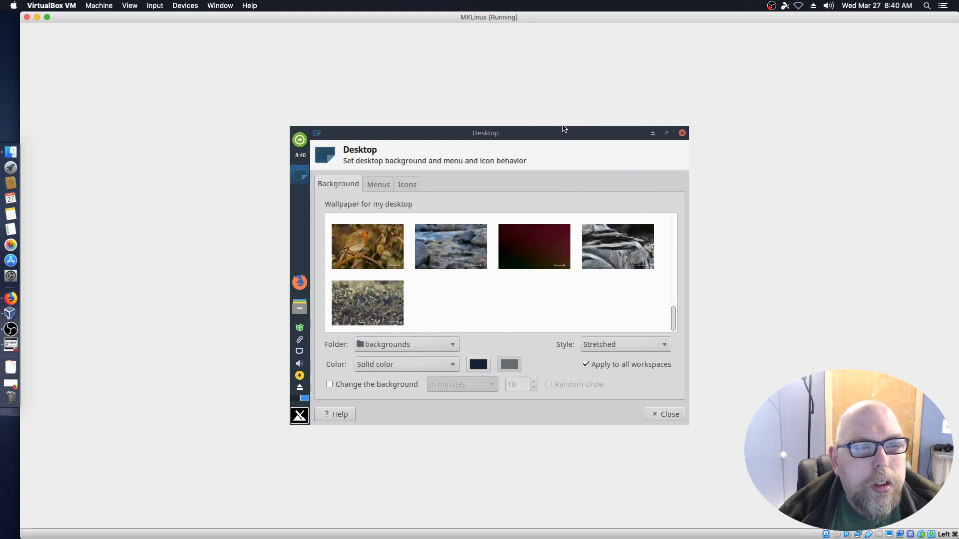
left_click(373, 183)
left_click(417, 184)
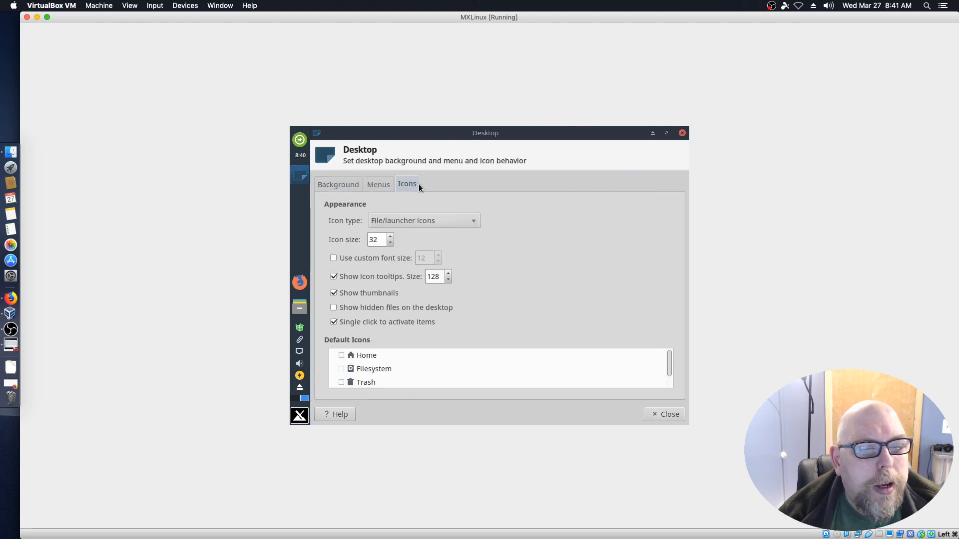
key("Escape")
left_click(300, 416)
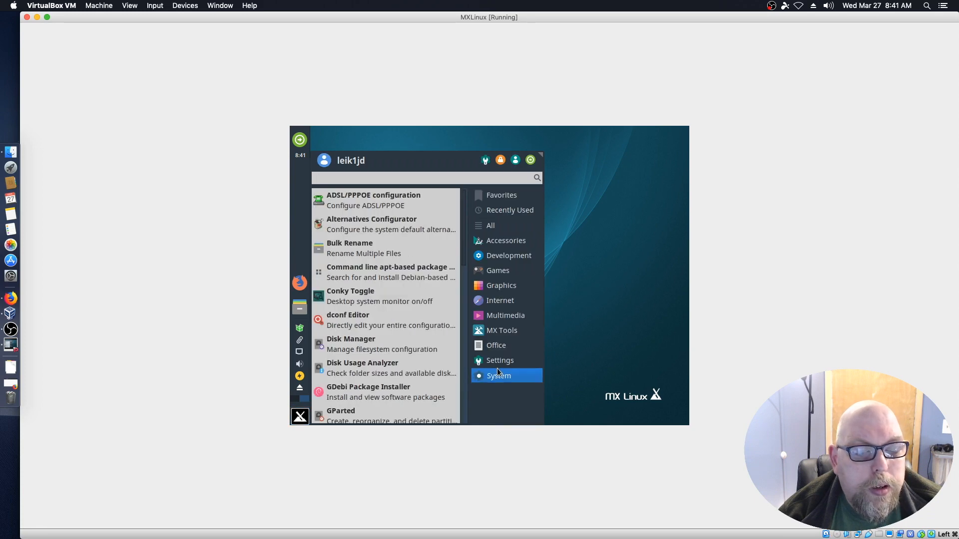
Apply a 1440x900 resolution in the Display settings, then close them.
mouse_move(497, 364)
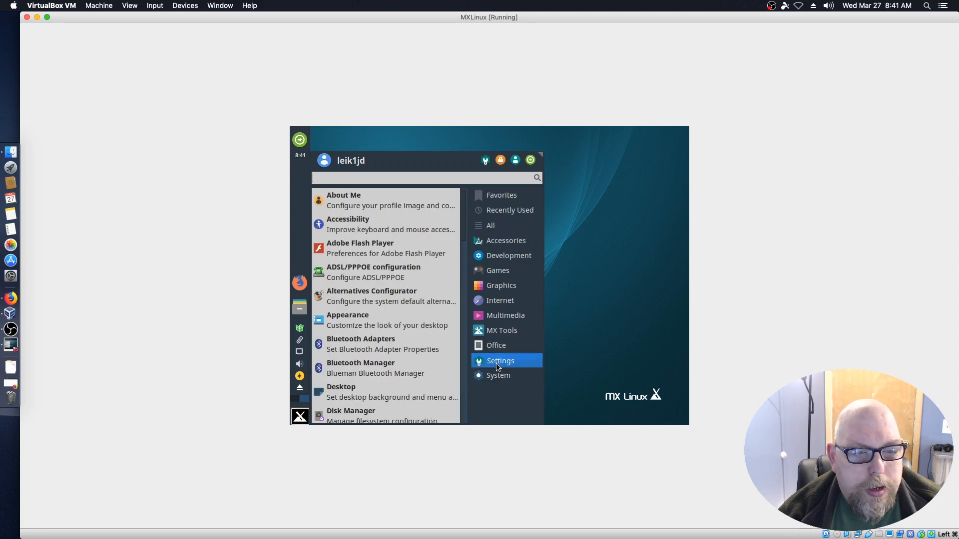
scroll(329, 327, "down", 3)
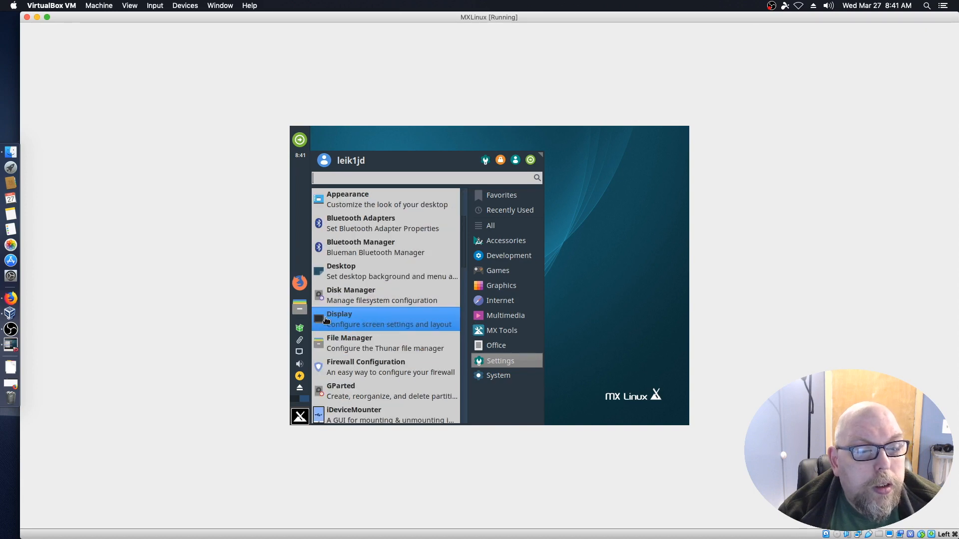
left_click(327, 319)
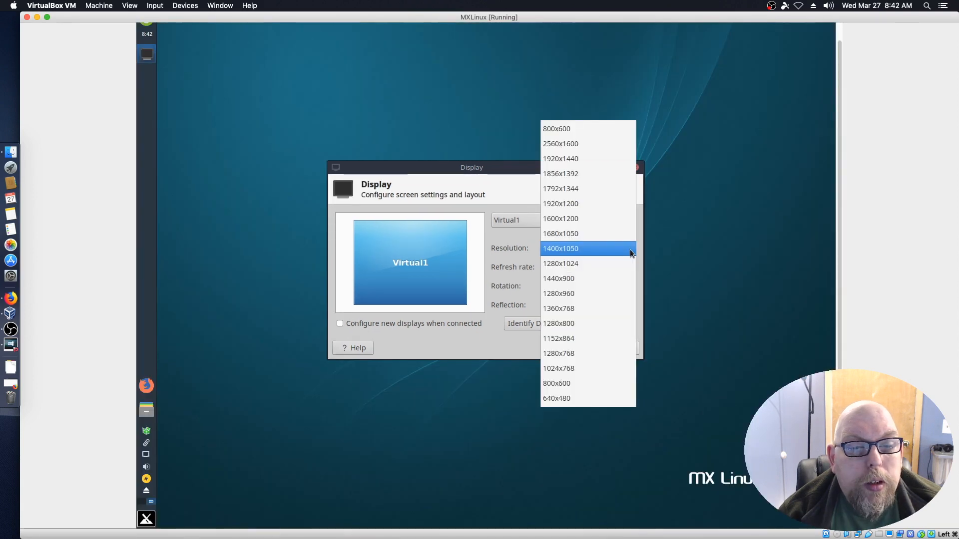
left_click(613, 279)
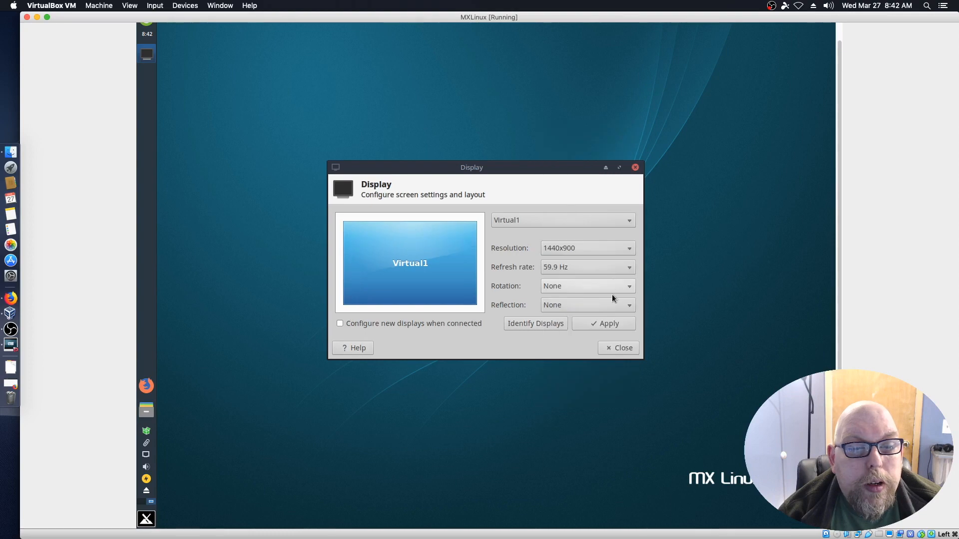
left_click(621, 347)
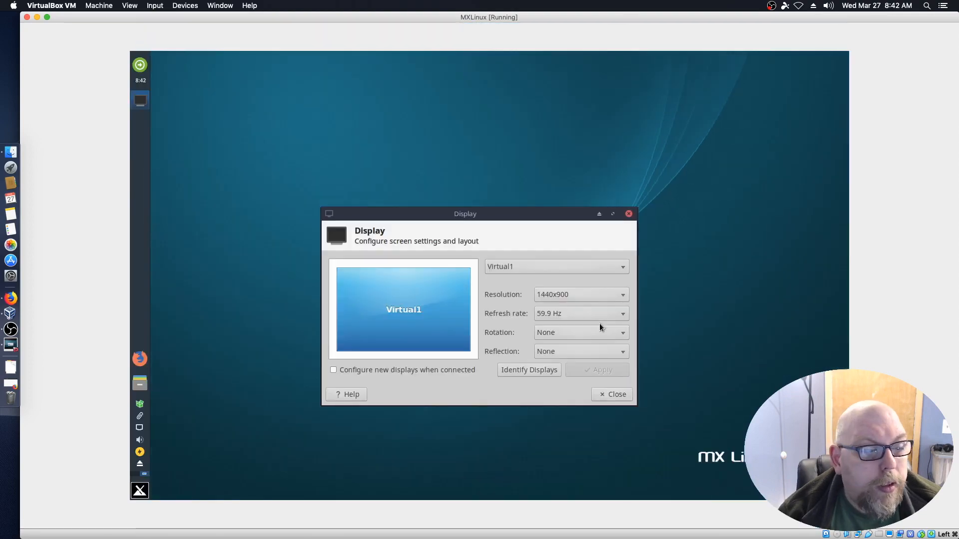
left_click(615, 395)
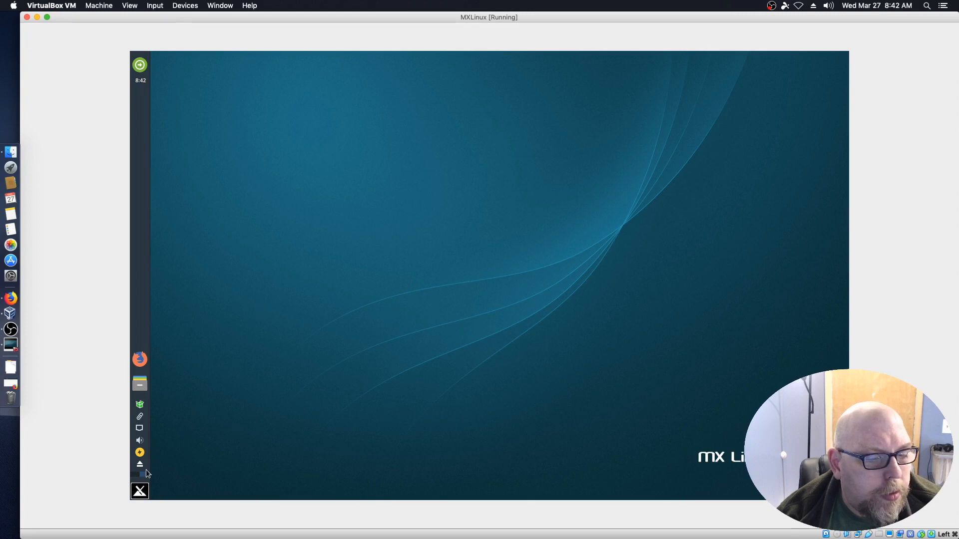
left_click(141, 492)
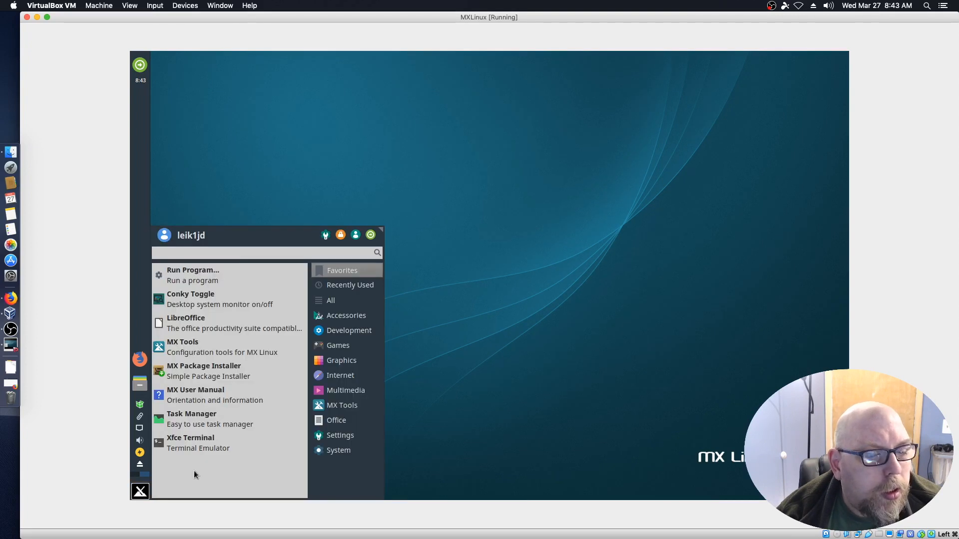
type("ter")
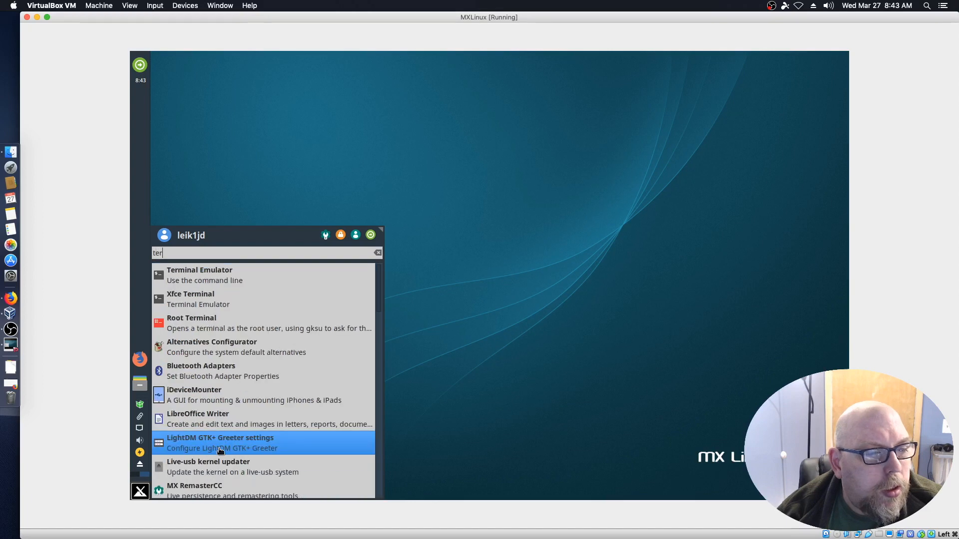
left_click(192, 273)
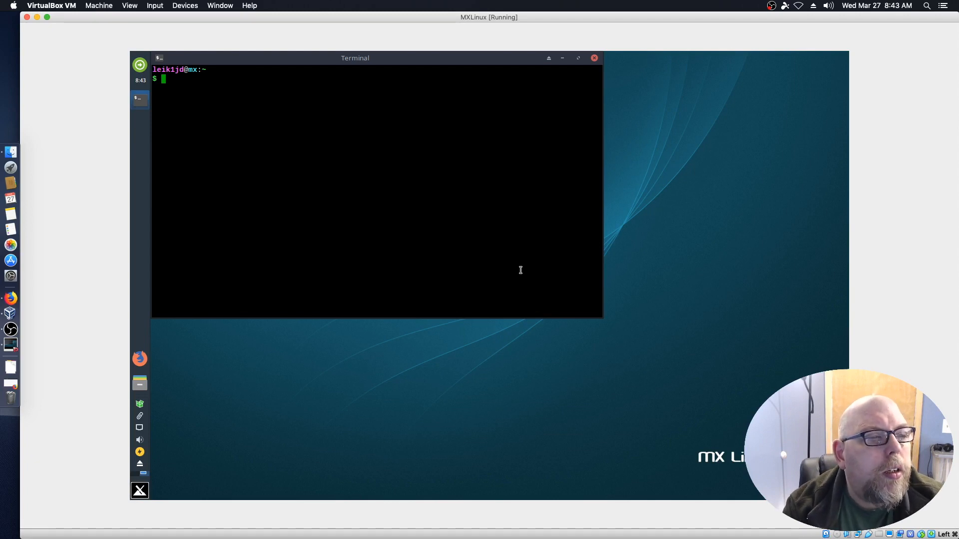
type("to")
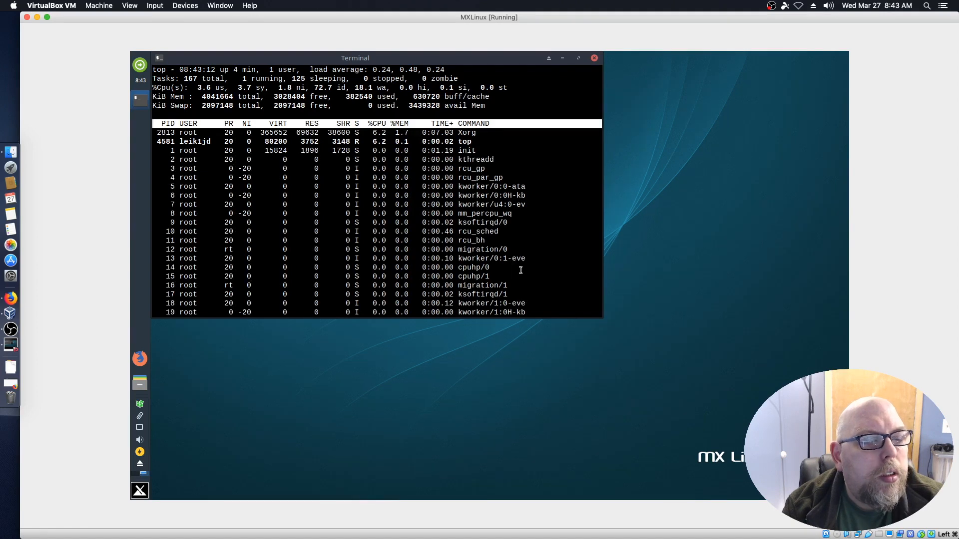
key("q")
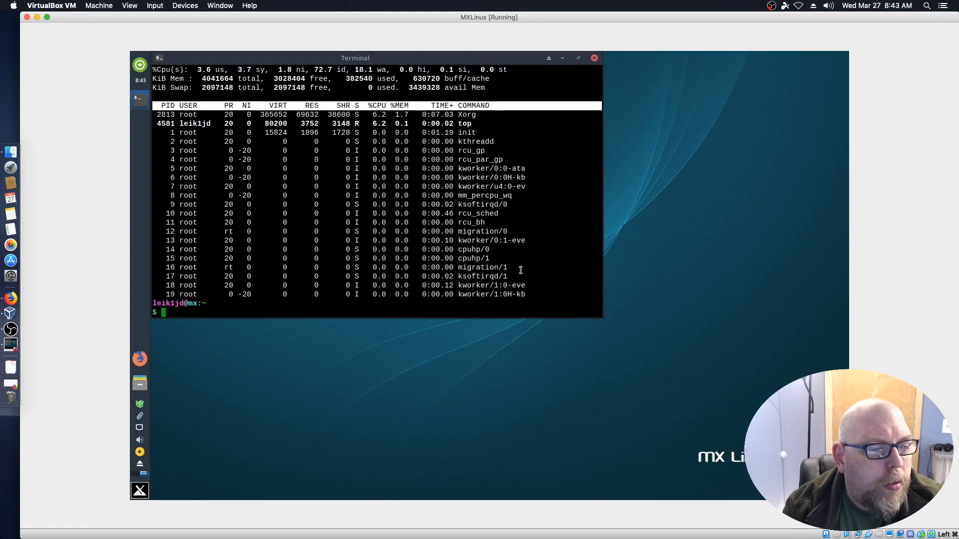
key("ctrl+d")
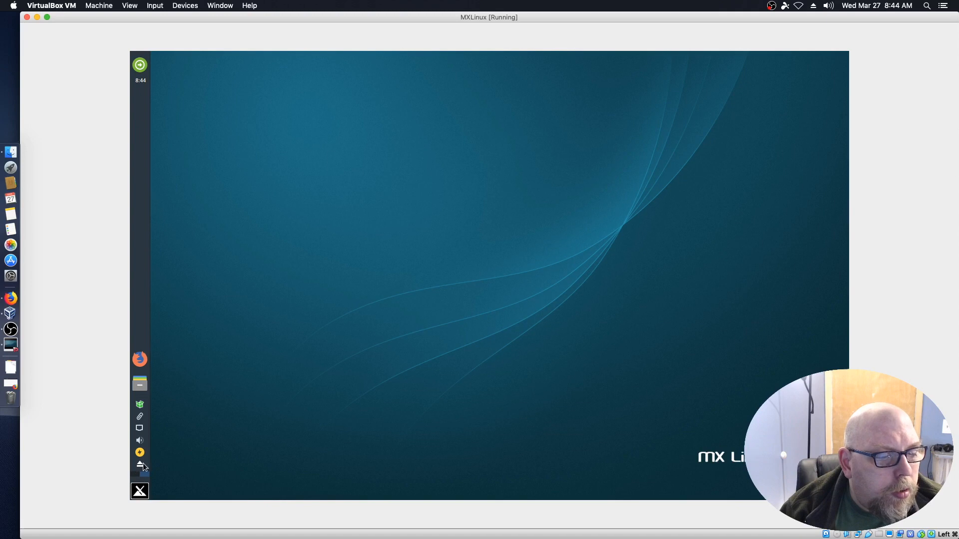
Run an MX Updater full upgrade with auto-yes and auto-close, authorised with the root password.
left_click(140, 406)
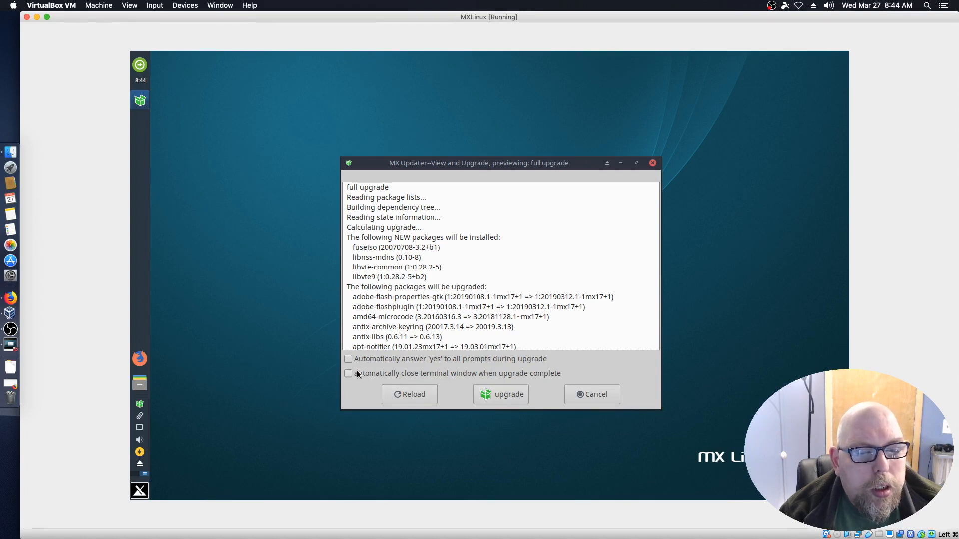
left_click(348, 359)
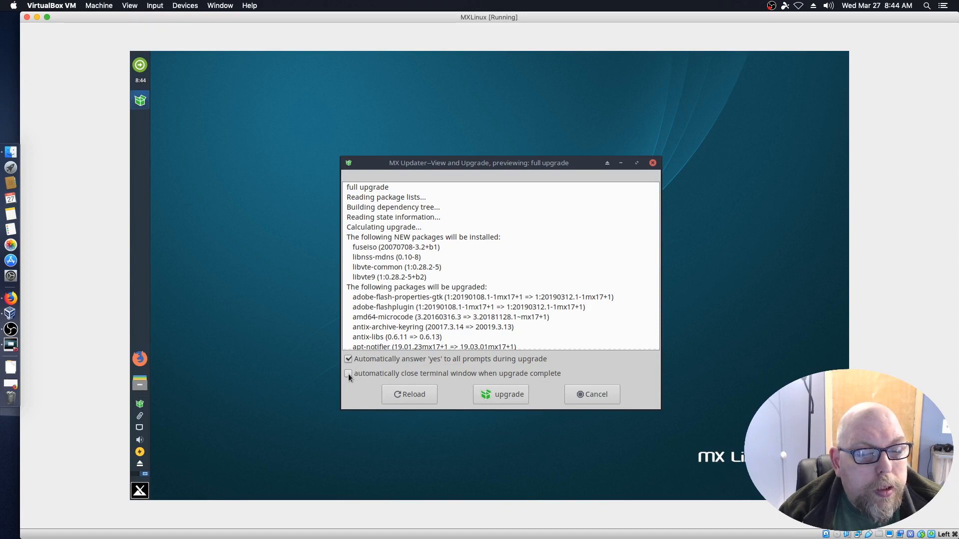
left_click(349, 374)
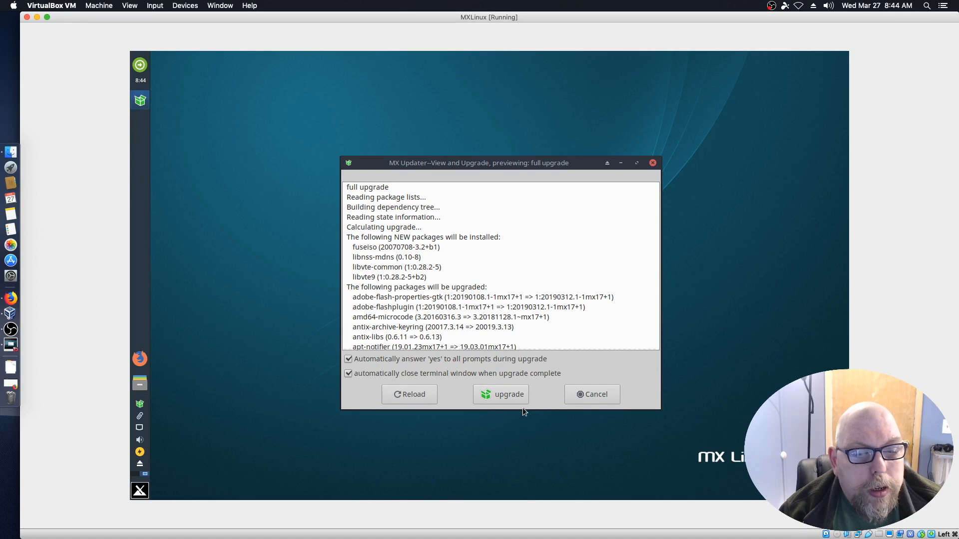
left_click(512, 394)
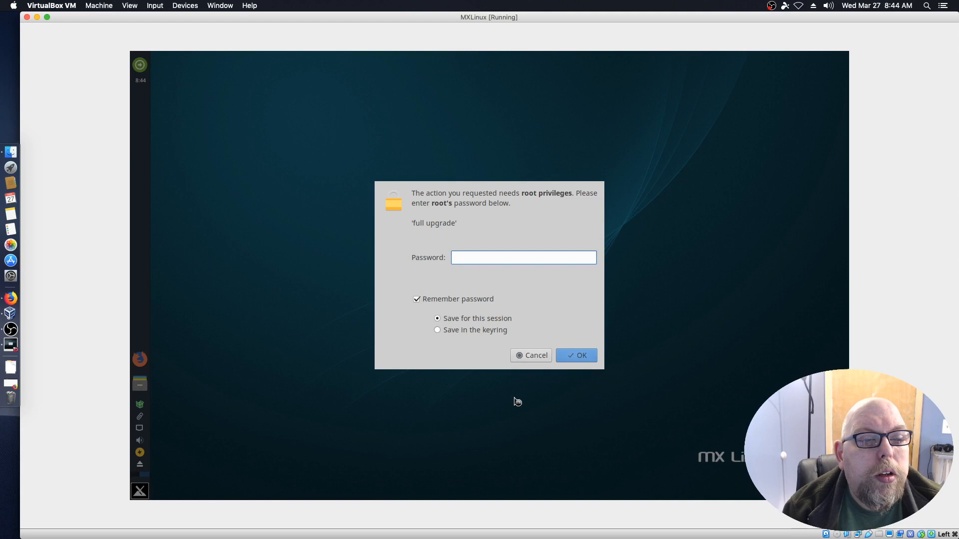
type("root")
type("•••")
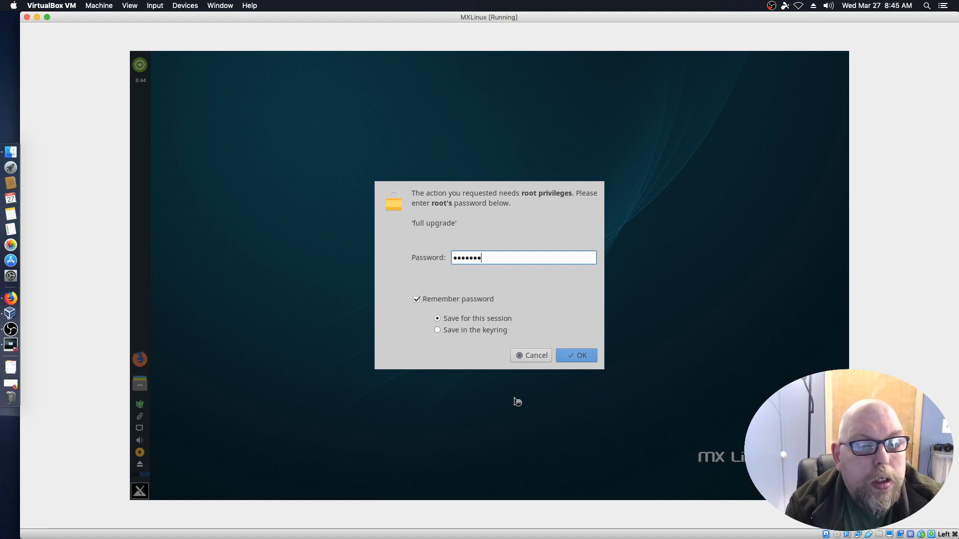
type("•••")
key("Return")
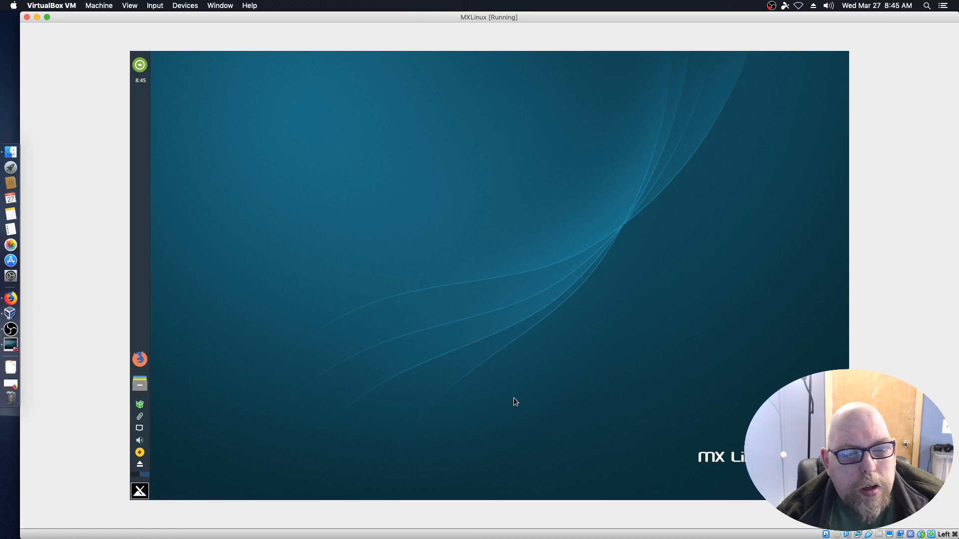
left_click(140, 491)
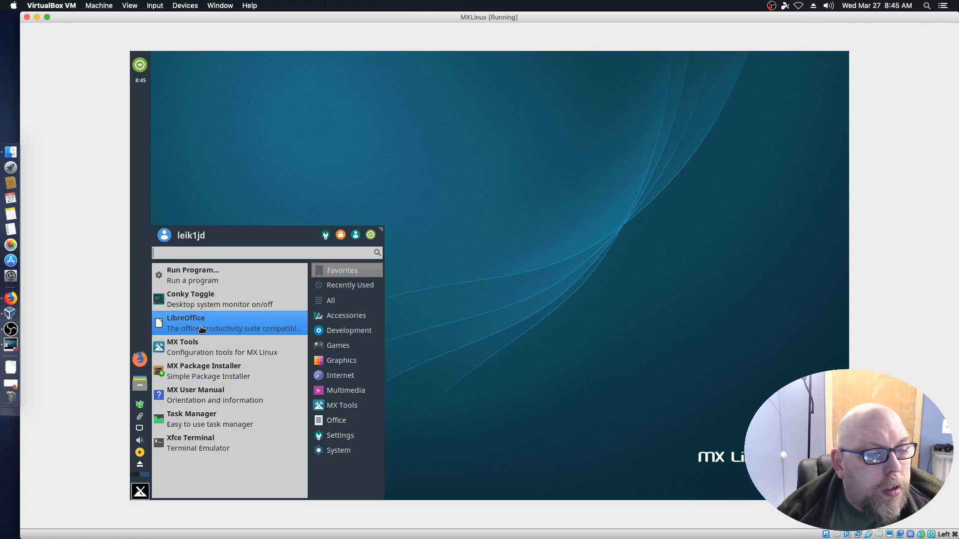
left_click(171, 328)
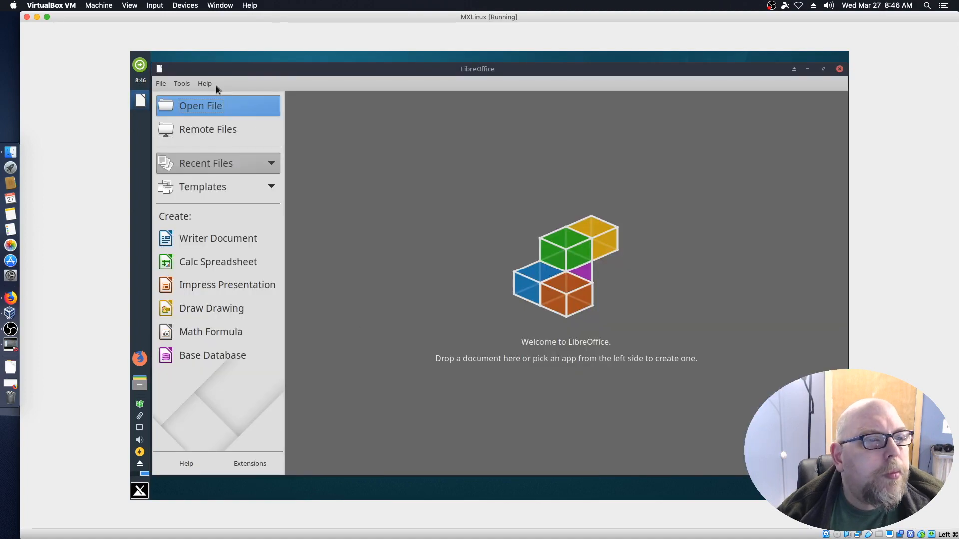
left_click(162, 81)
mouse_move(180, 85)
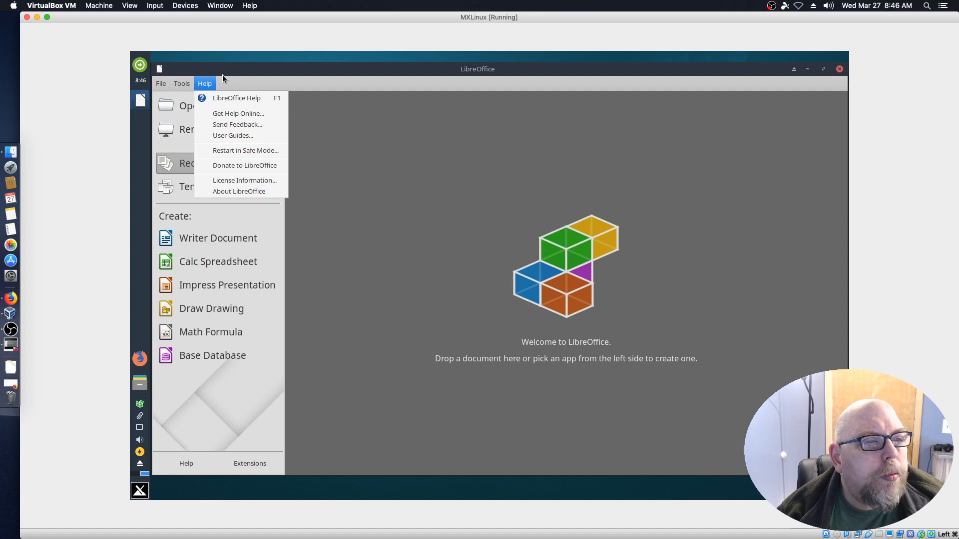
left_click(233, 191)
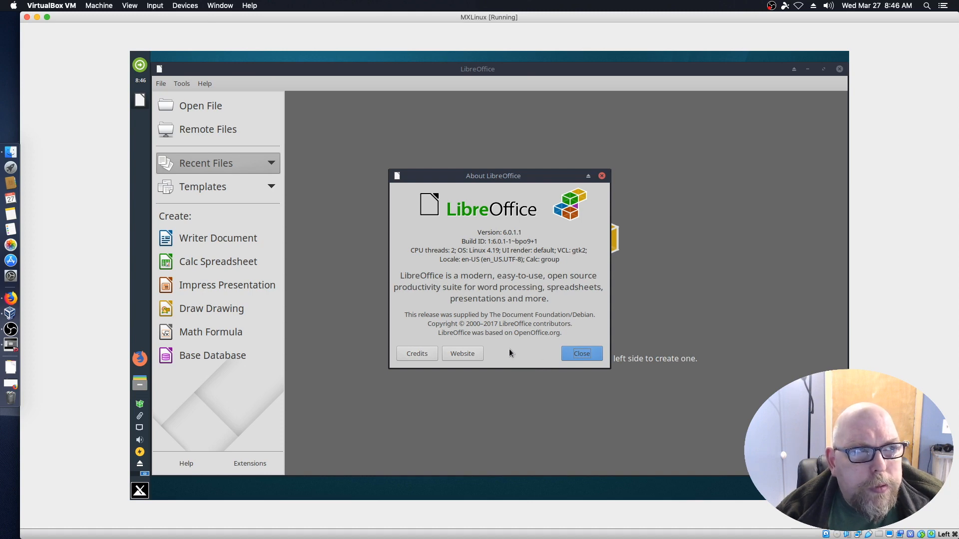
left_click(583, 354)
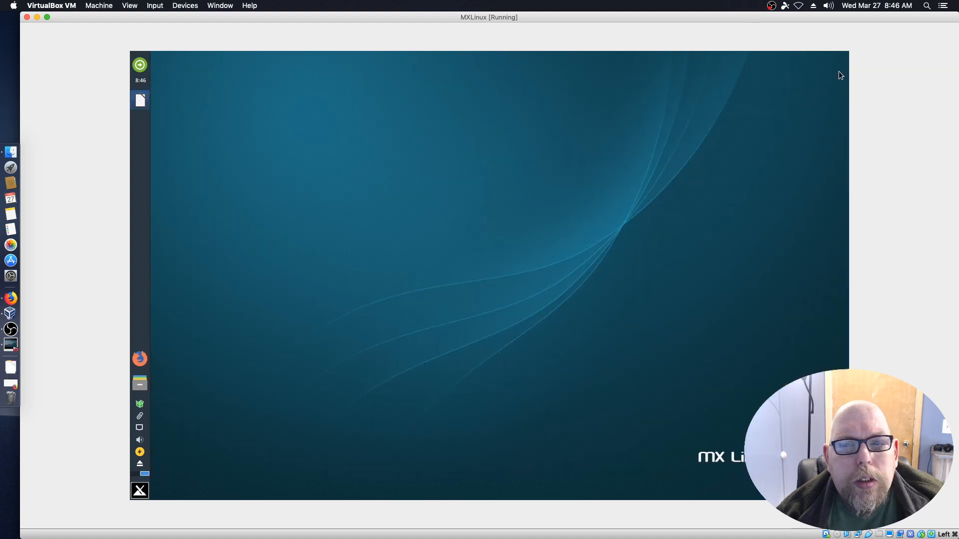
left_click(140, 492)
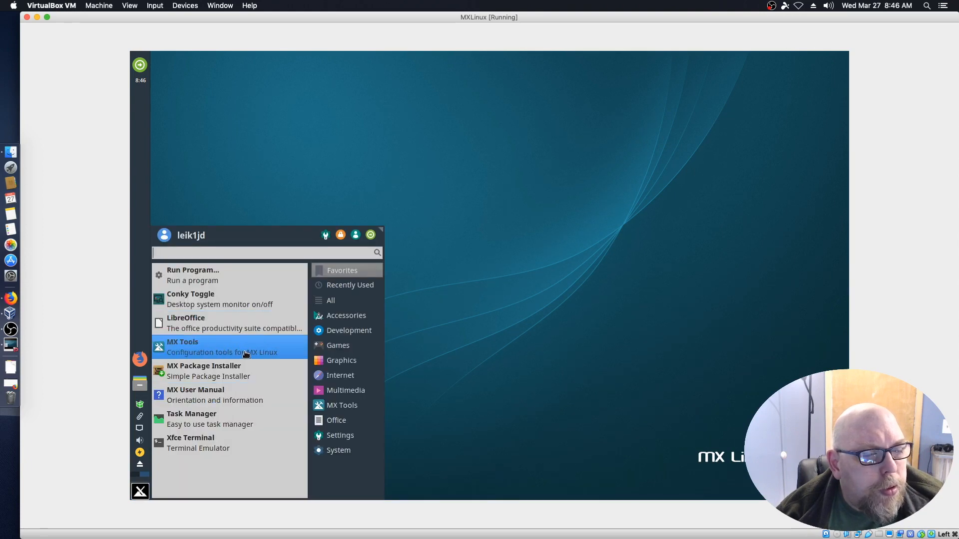
left_click(189, 350)
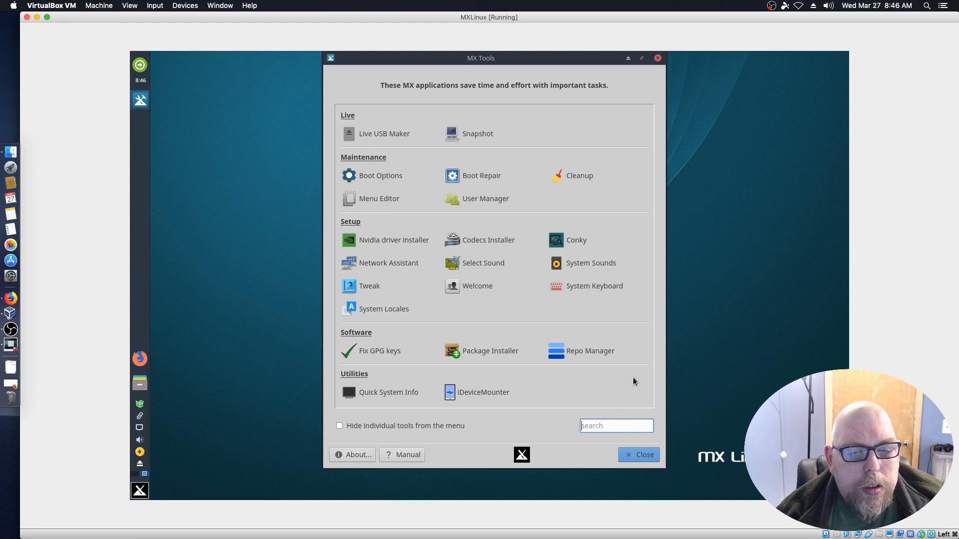
left_click(644, 455)
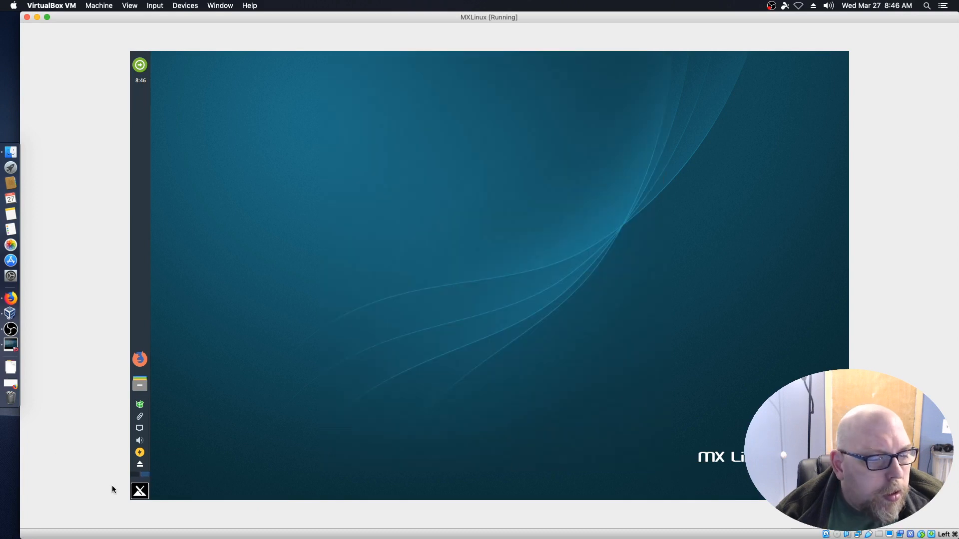
Browse the MX Tools and Settings categories in the guest's Whisker menu.
left_click(140, 490)
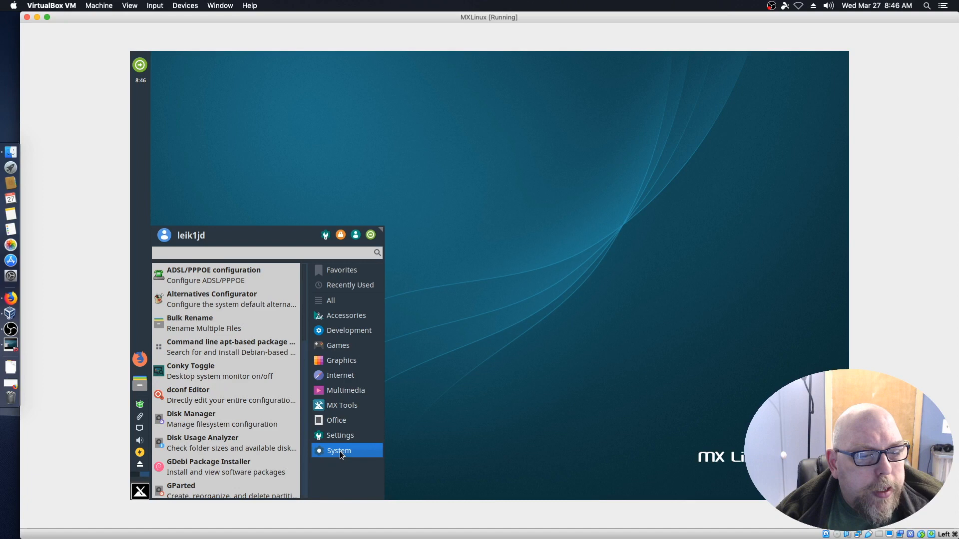
mouse_move(363, 443)
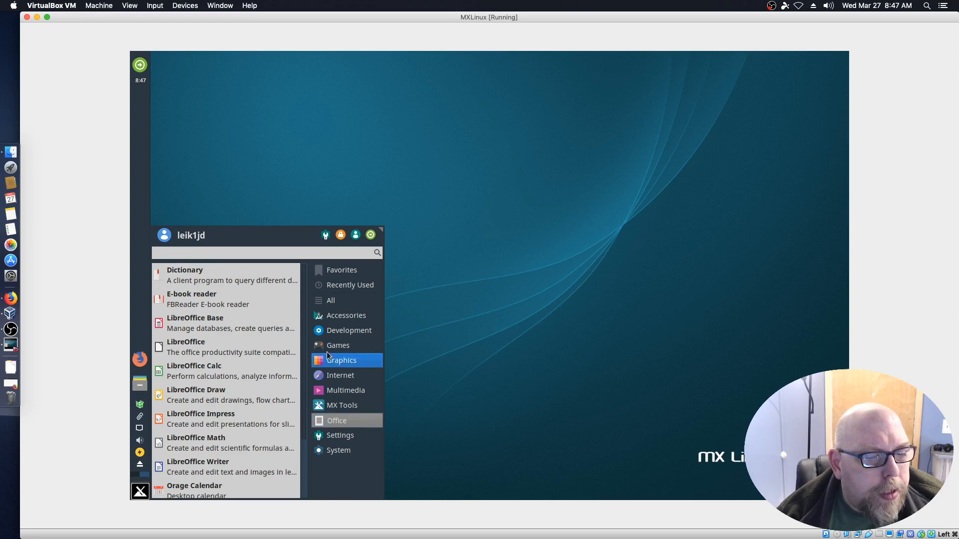
left_click(334, 406)
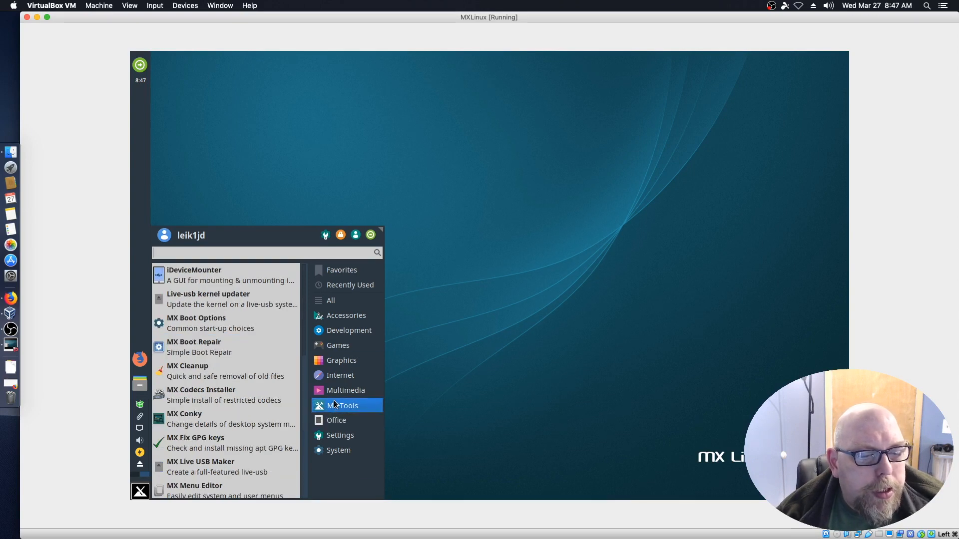
left_click(345, 436)
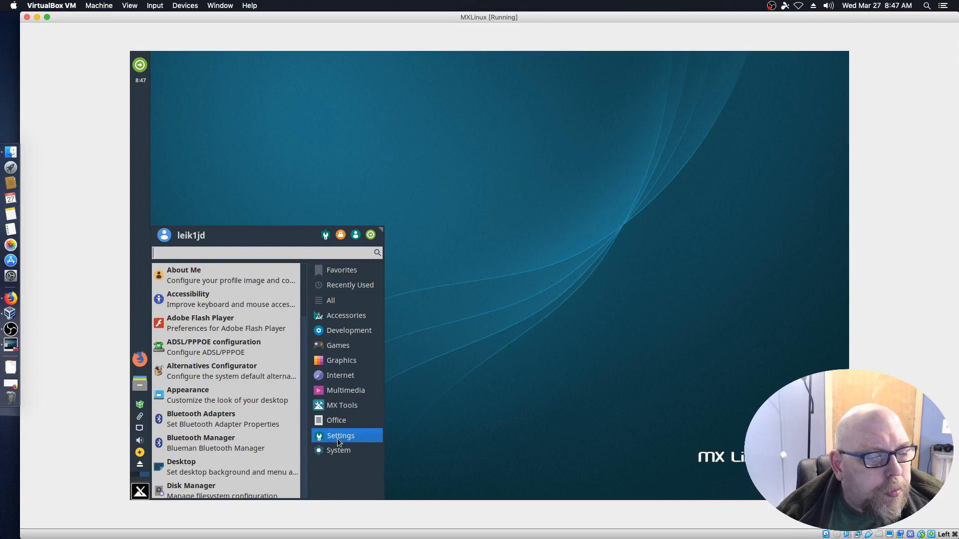
Open and close the Panel settings, then restore the minimized host Firefox window.
scroll(269, 444, "down", 4)
scroll(269, 444, "down", 12)
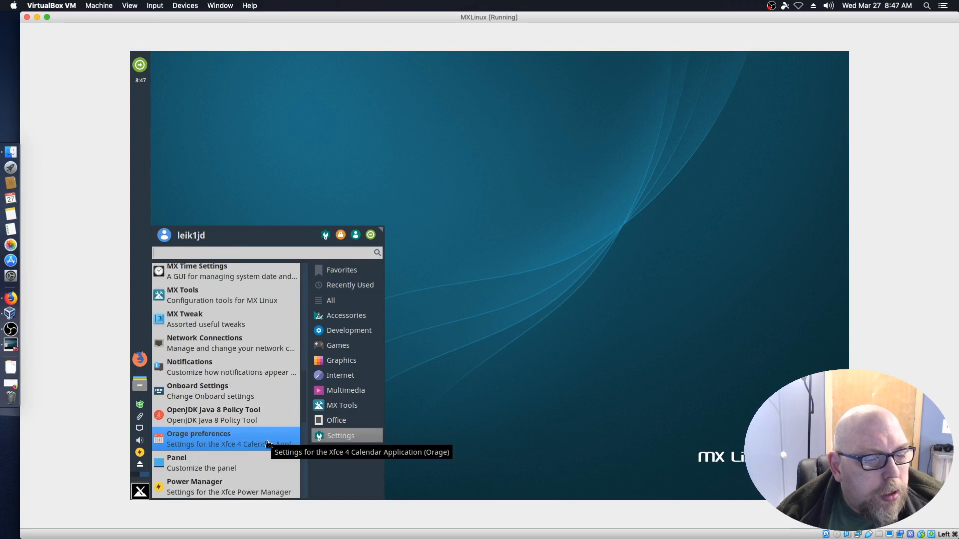
scroll(268, 444, "down", 4)
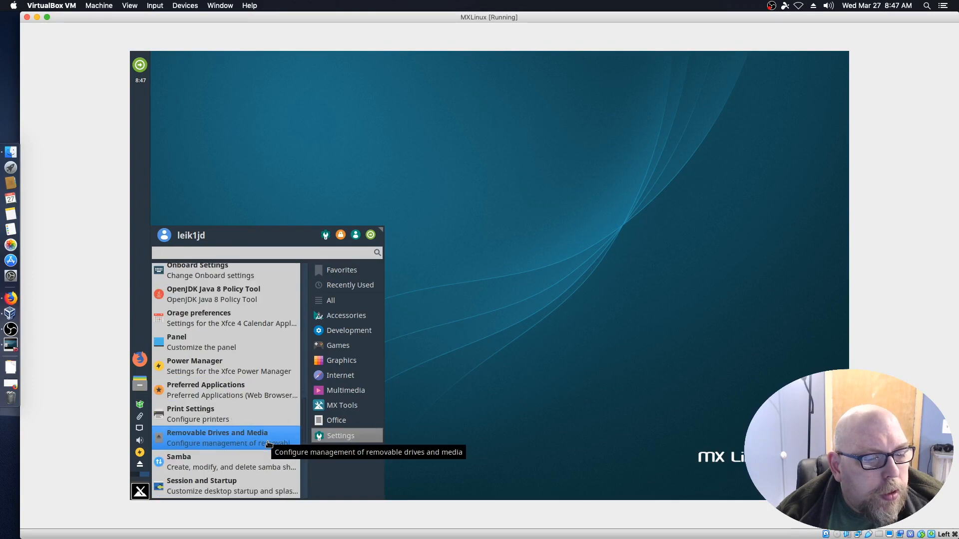
left_click(179, 347)
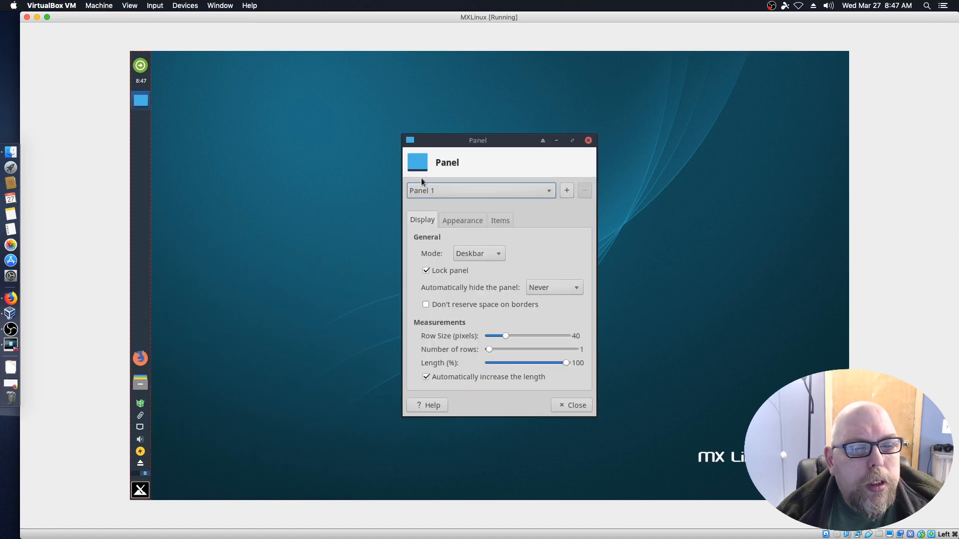
left_click(579, 405)
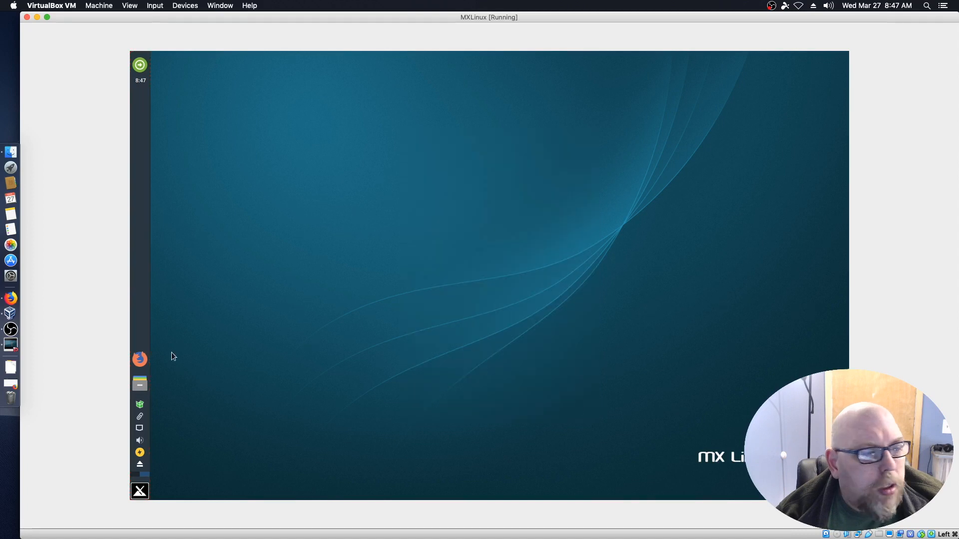
left_click(10, 384)
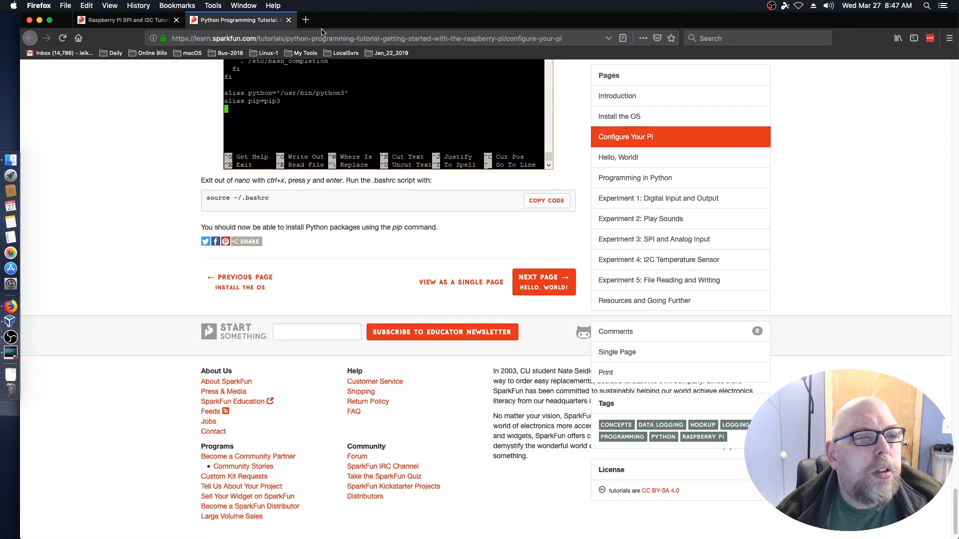
Search Google for 'mx linux' in a new tab and open mxlinux.org.
left_click(306, 19)
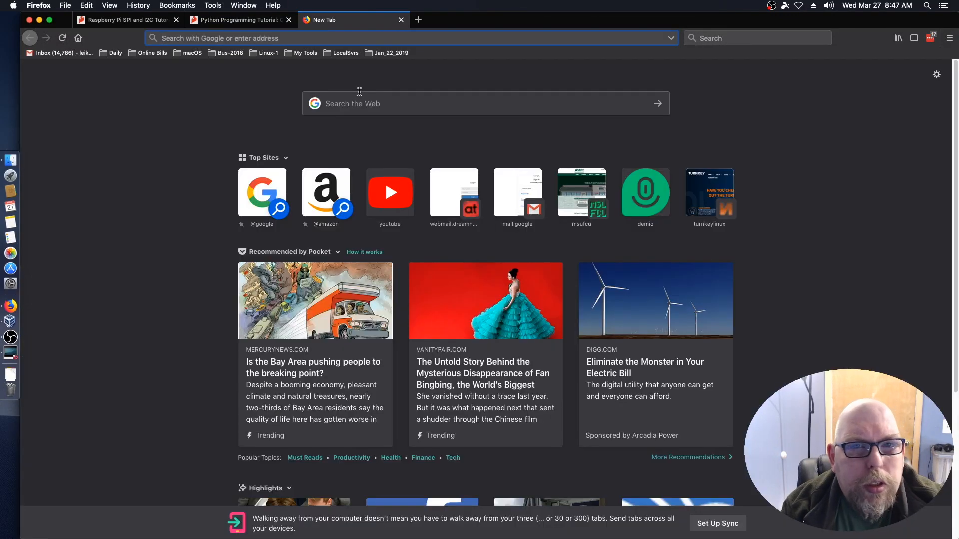
key("super+k")
type("mx")
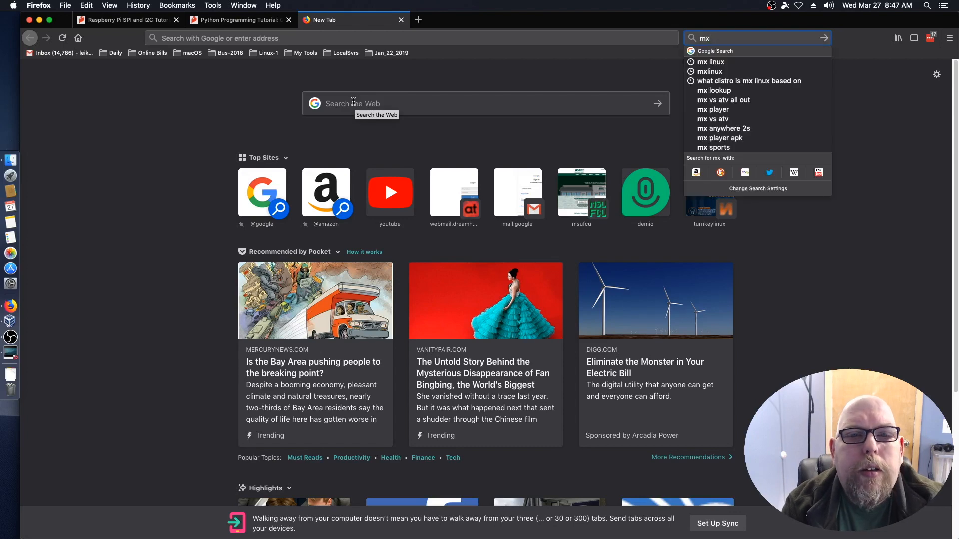
type(" linux")
key("Return")
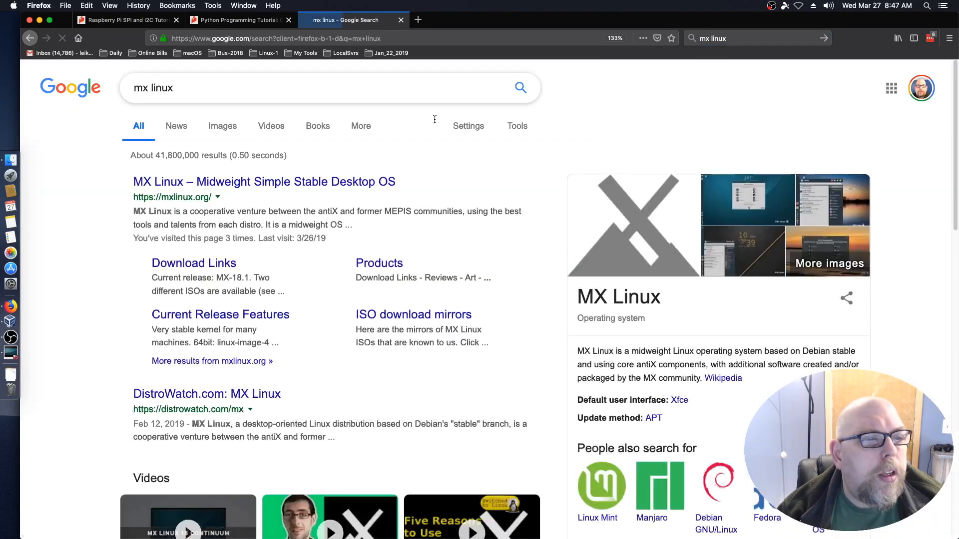
left_click(250, 183)
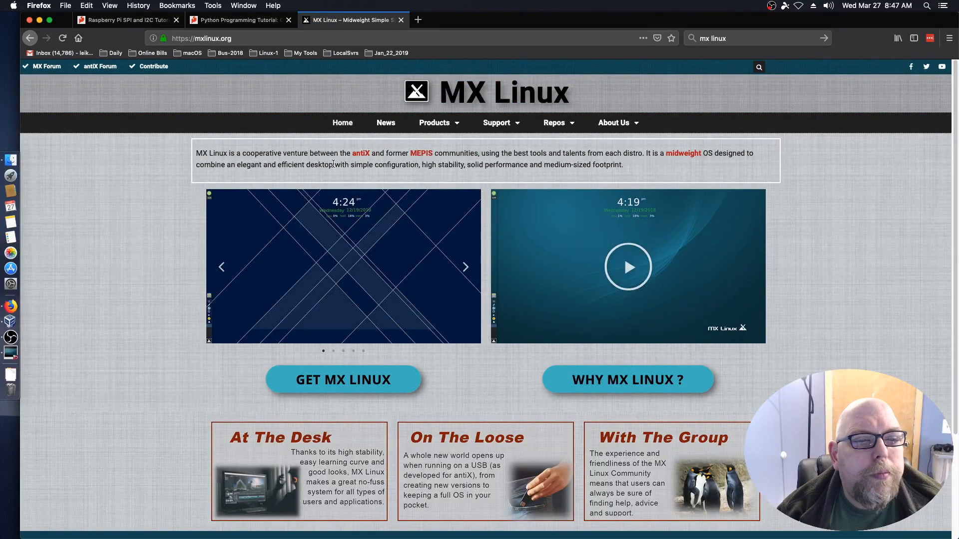
scroll(762, 337, "down", 5)
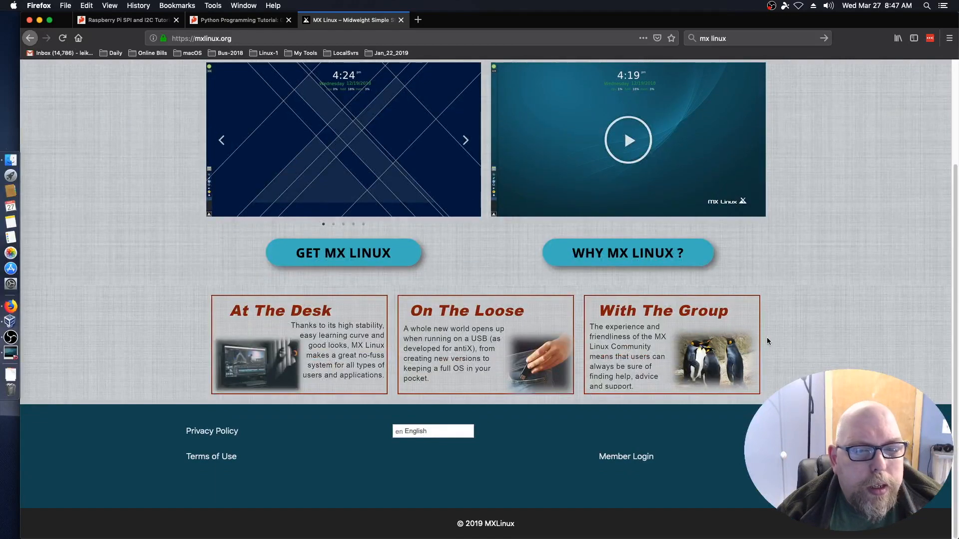
scroll(767, 341, "up", 5)
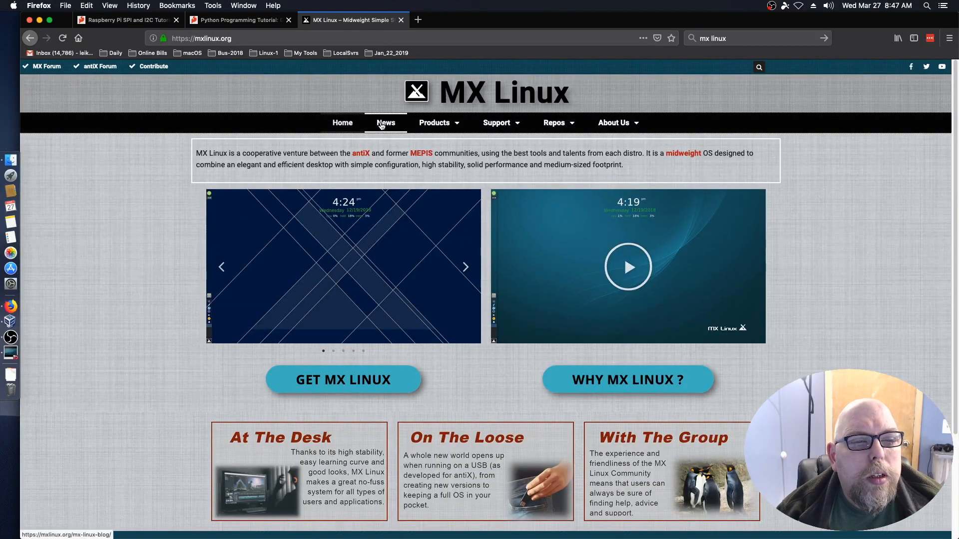
mouse_move(632, 129)
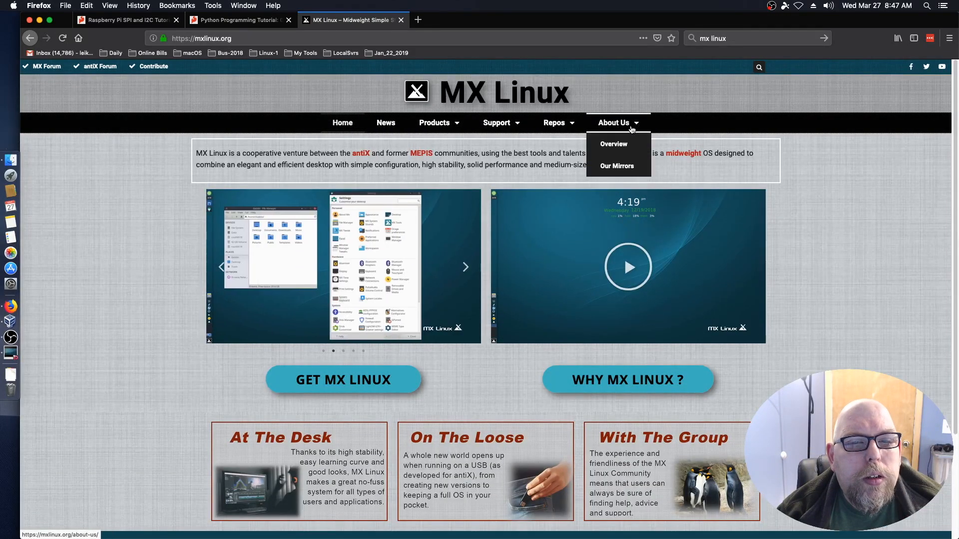
Read the About Us > Overview page on mxlinux.org, then return to its top.
left_click(621, 145)
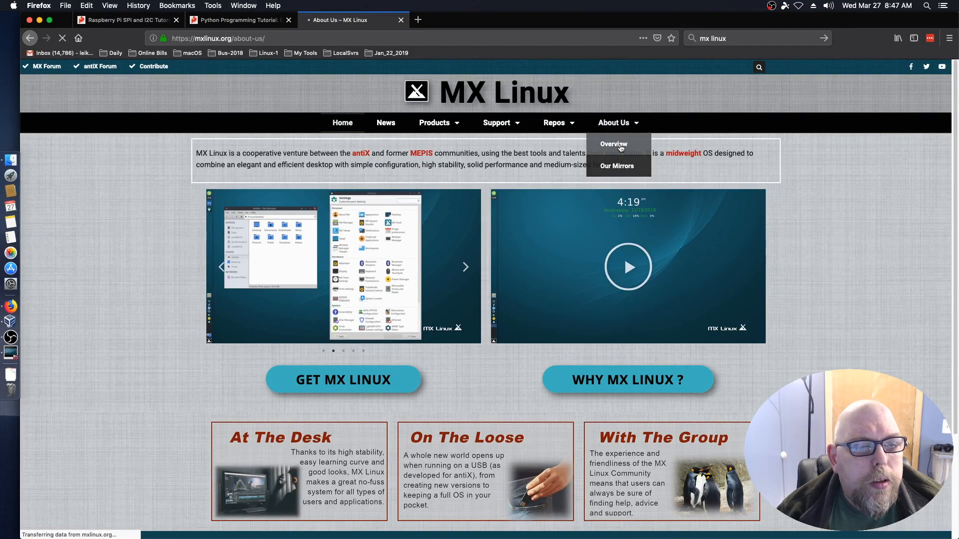
scroll(636, 277, "down", 2)
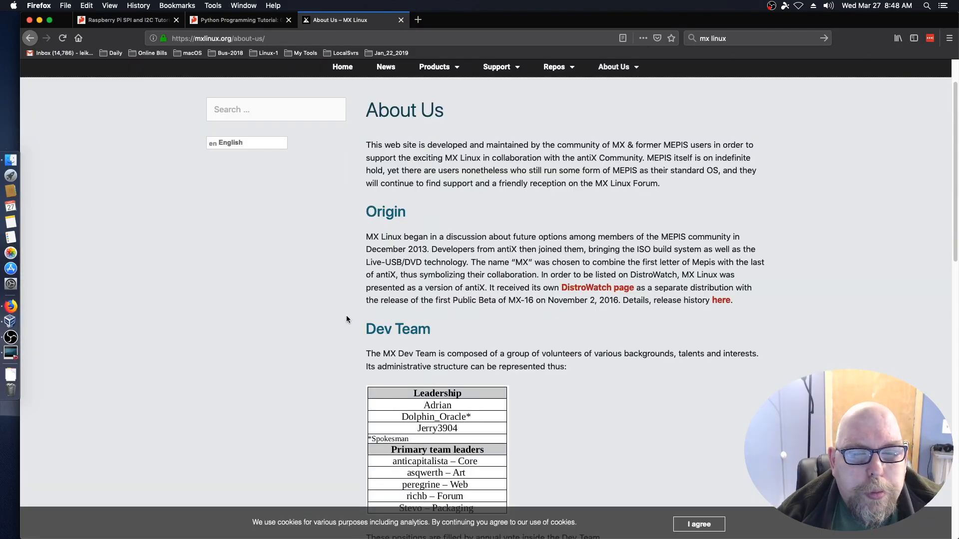
scroll(347, 318, "down", 5)
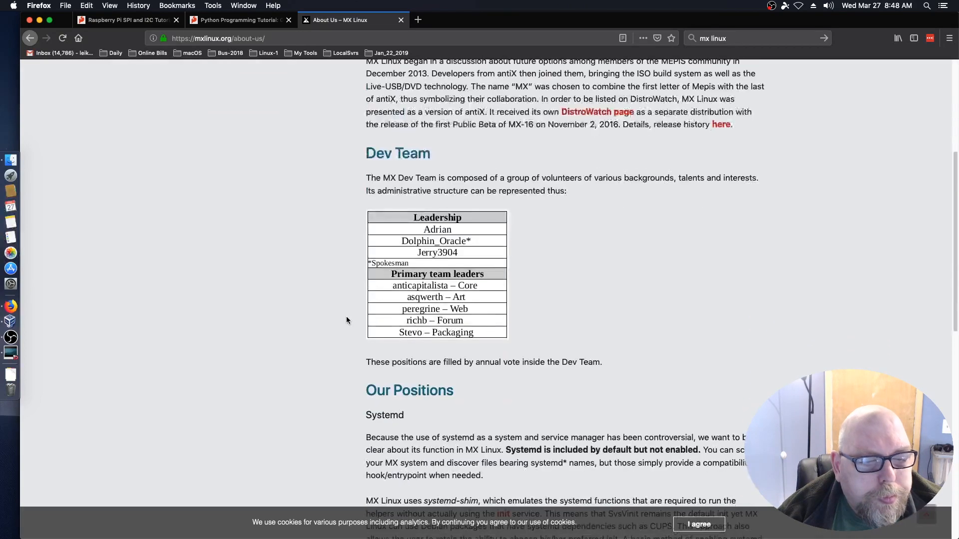
scroll(347, 320, "down", 3)
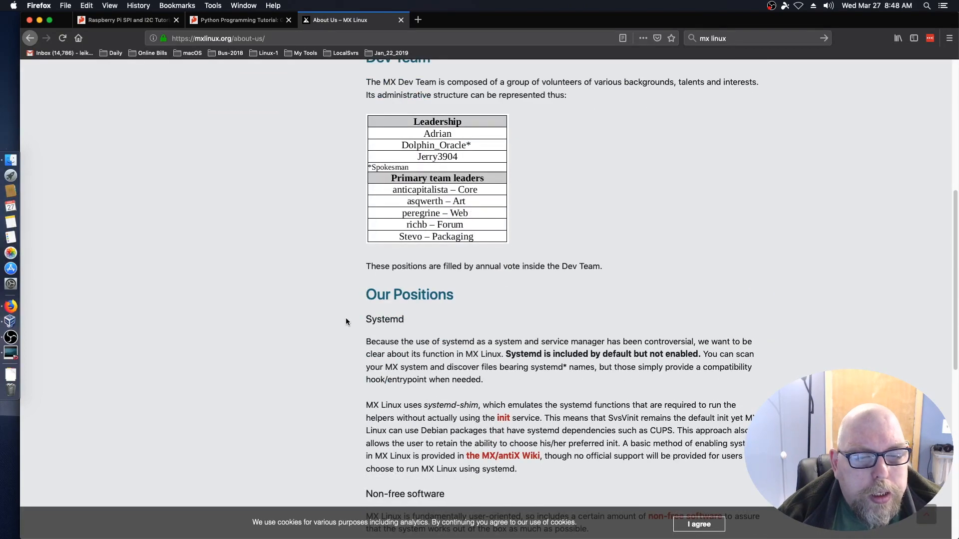
scroll(345, 319, "down", 4)
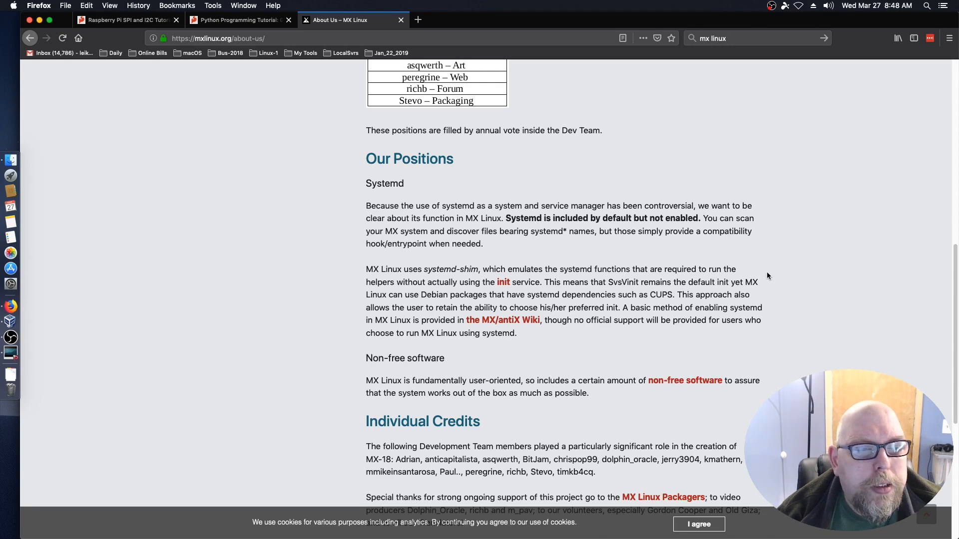
key("Home")
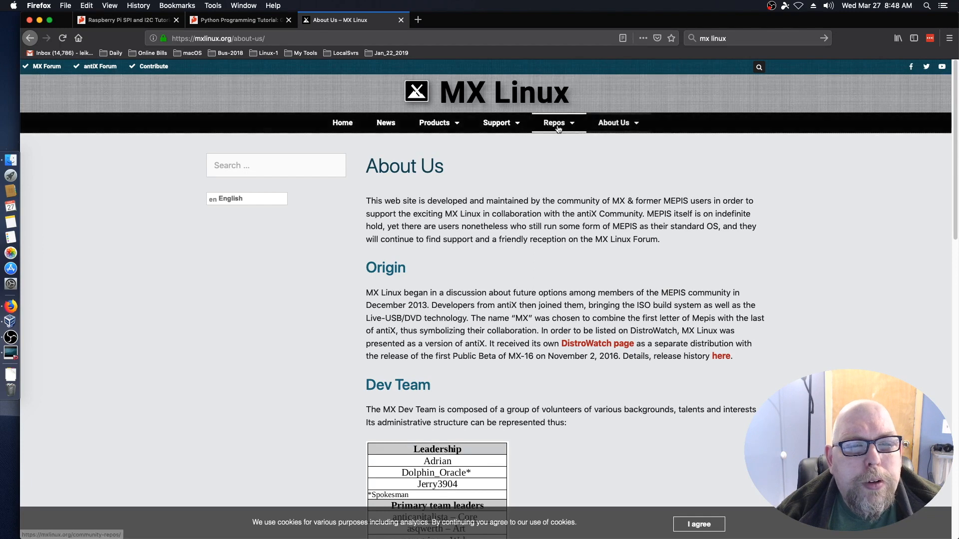
Open the MX-18 English Users Manual PDF at its Introduction chapter.
mouse_move(516, 124)
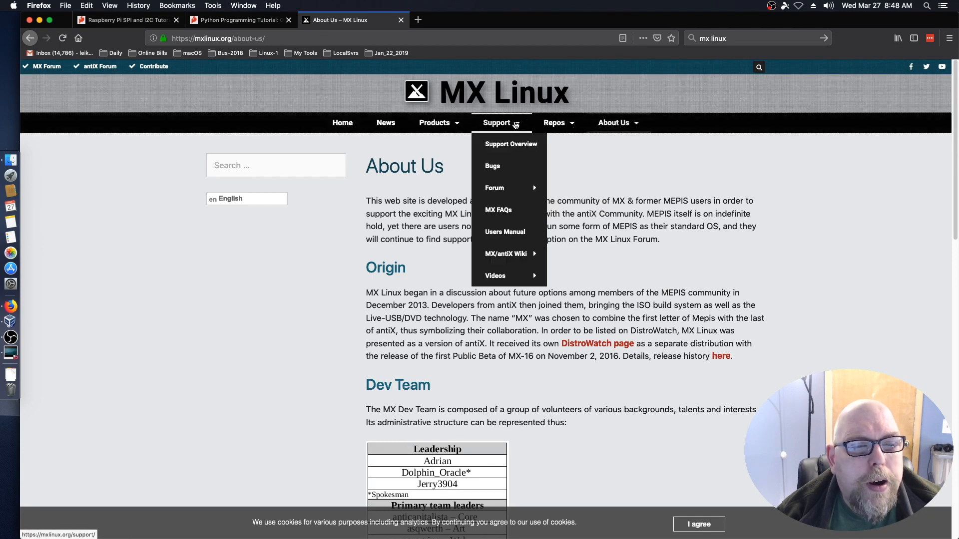
left_click(501, 231)
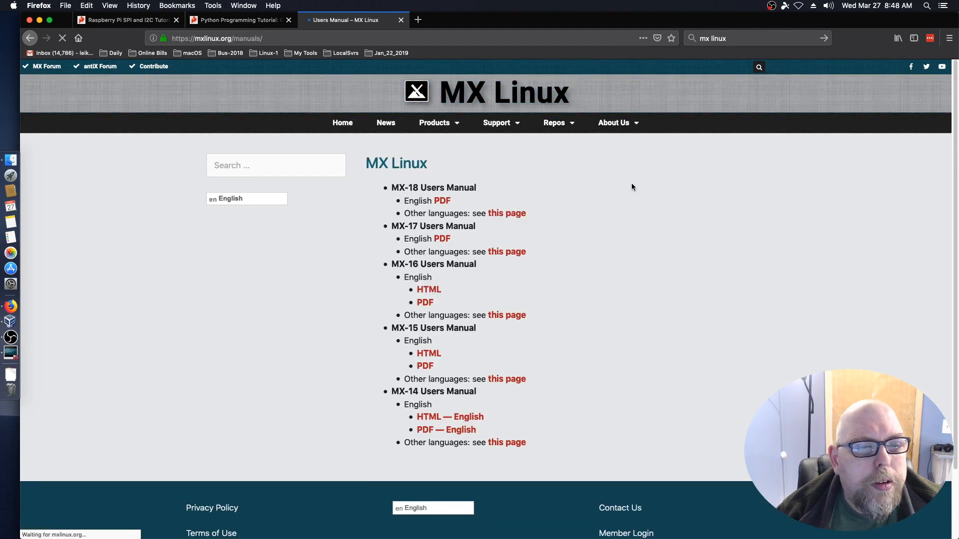
left_click(444, 201)
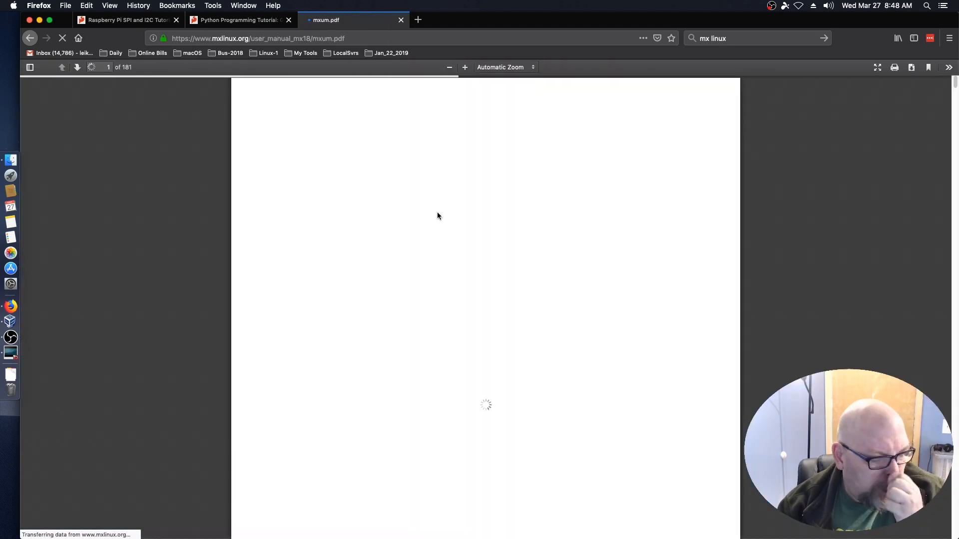
scroll(385, 358, "down", 2)
scroll(383, 361, "down", 5)
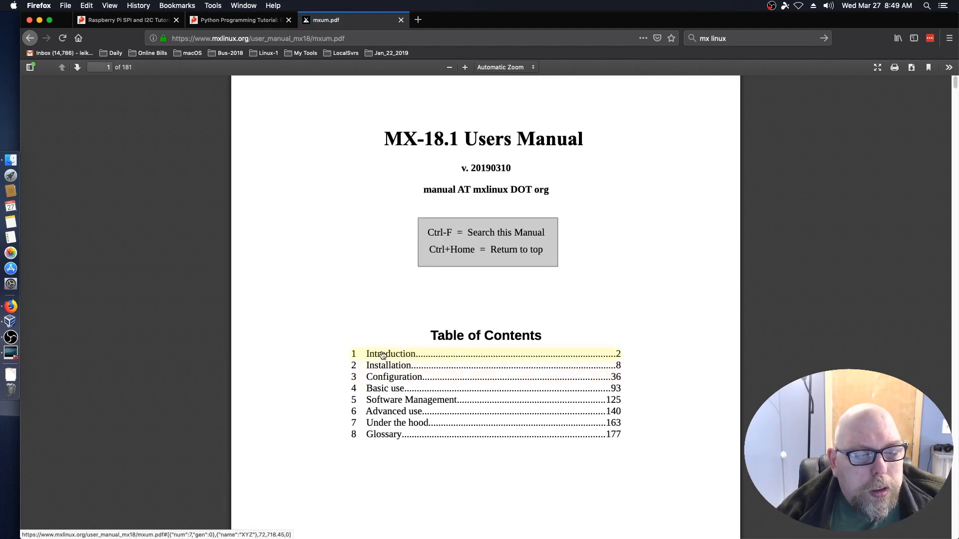
left_click(383, 355)
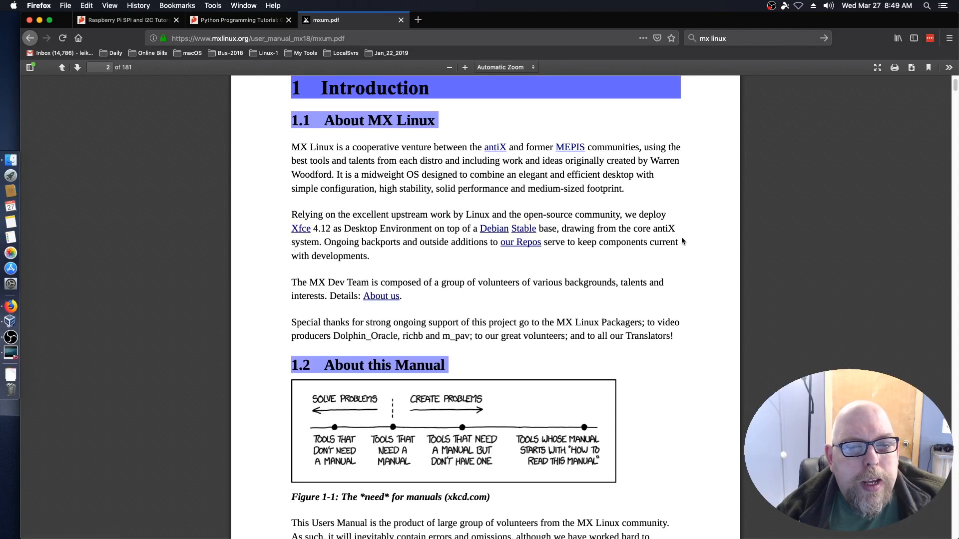
Read through the Introduction, then minimize Firefox and return to the MX Linux VM.
scroll(657, 352, "down", 3)
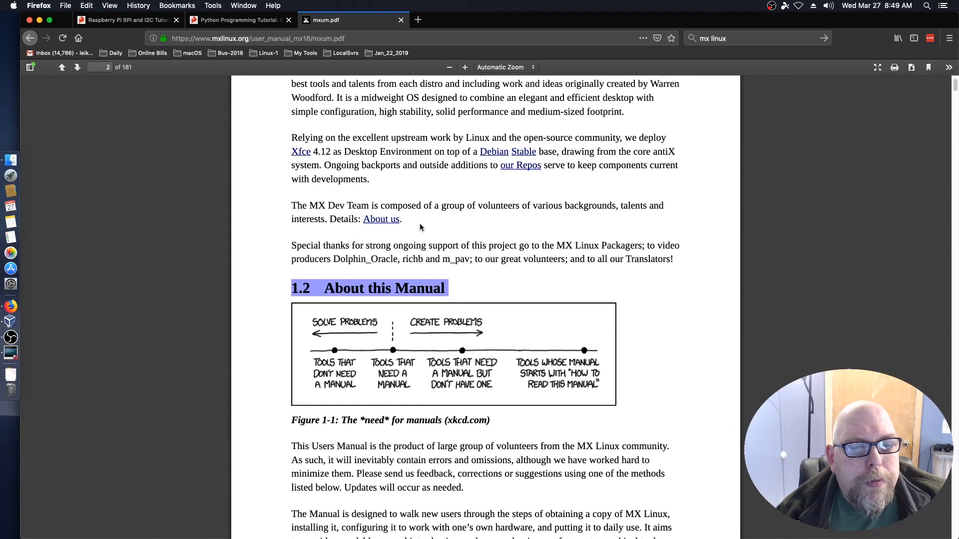
scroll(670, 368, "down", 20)
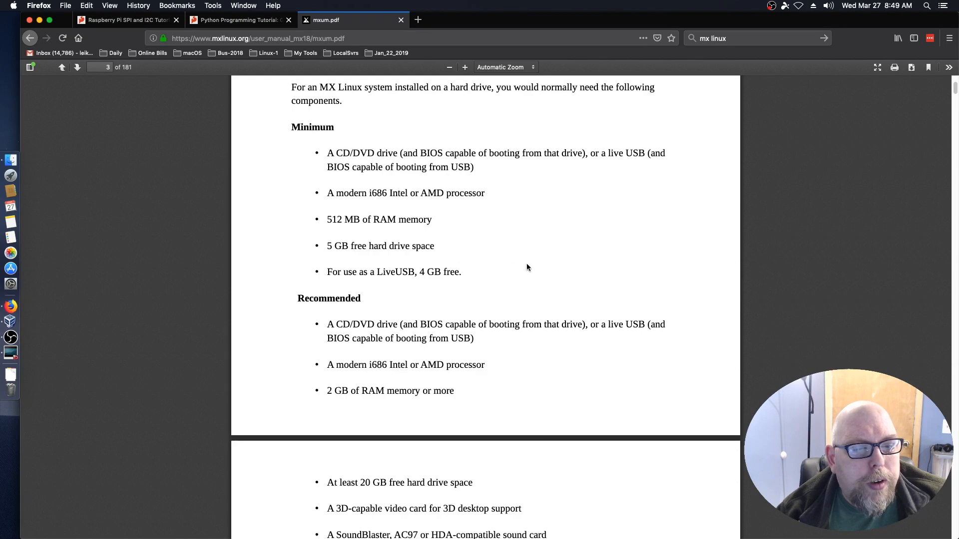
scroll(658, 260, "down", 10)
scroll(658, 261, "down", 12)
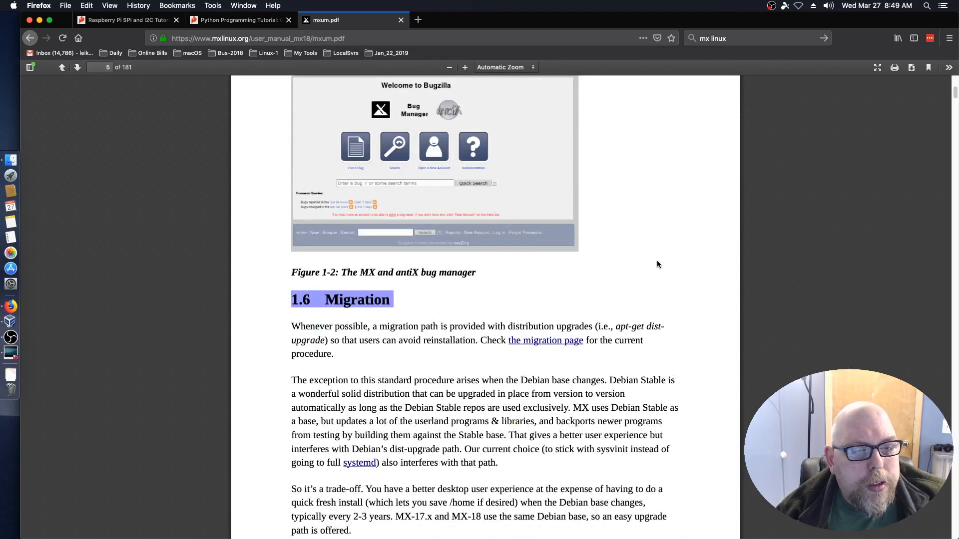
scroll(657, 260, "down", 5)
scroll(654, 262, "up", 2)
scroll(654, 262, "down", 10)
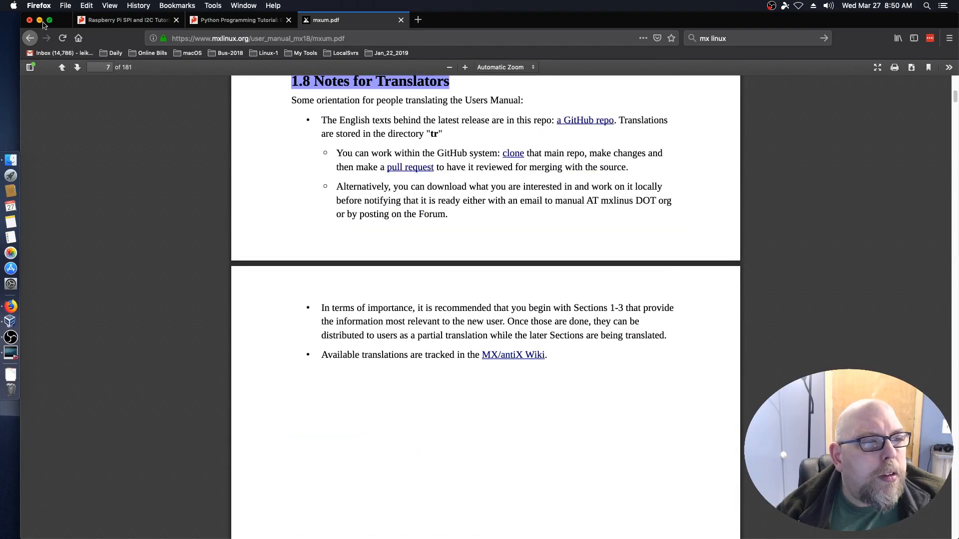
left_click(40, 21)
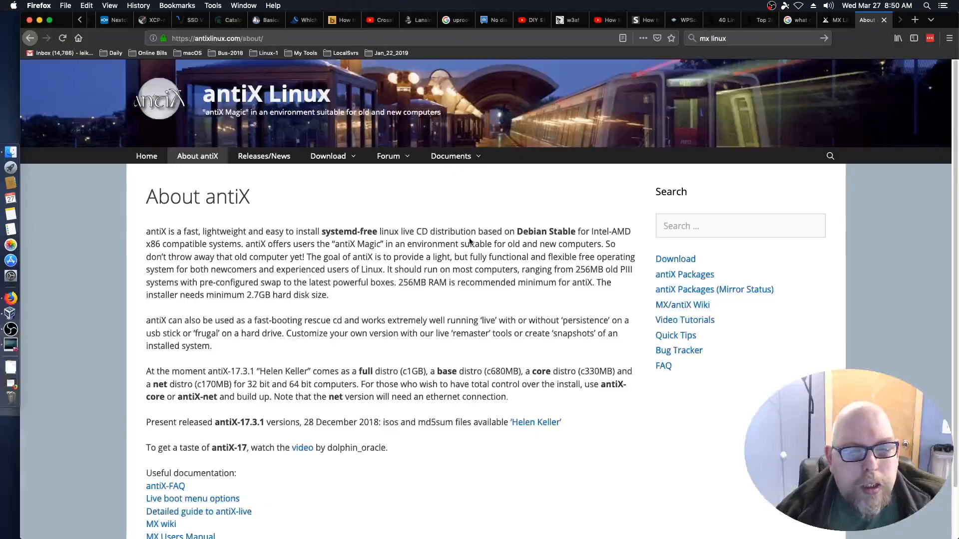
left_click(10, 344)
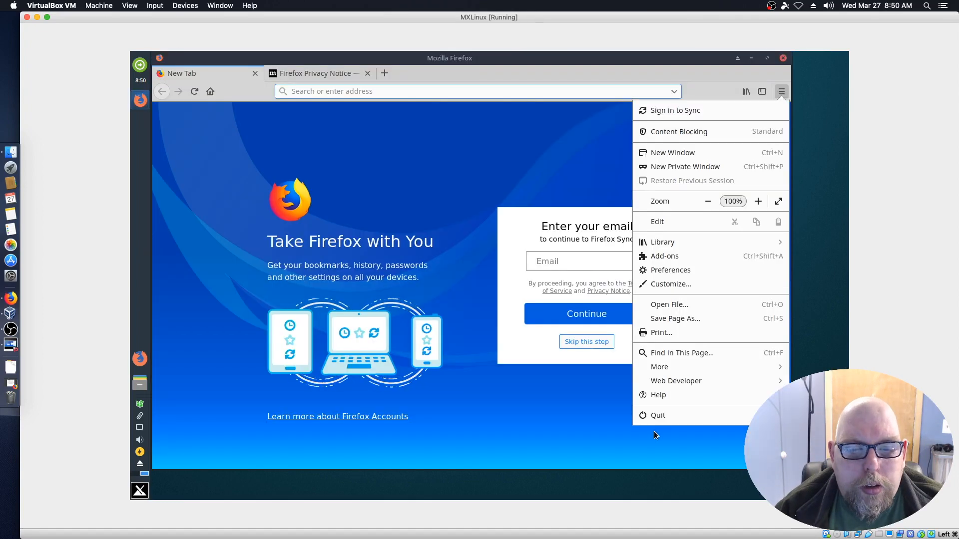
Check the guest Firefox version (65.0) under Help > About Firefox.
left_click(654, 398)
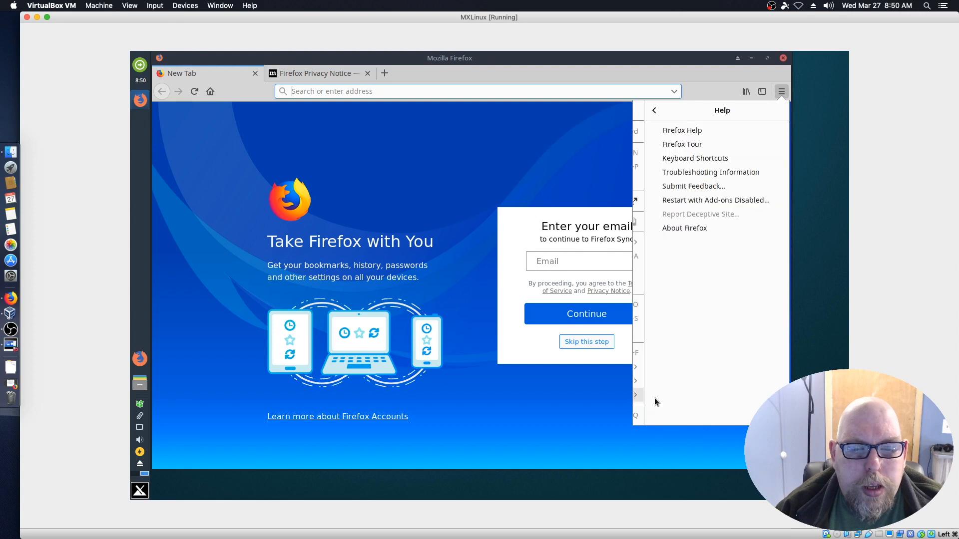
left_click(657, 230)
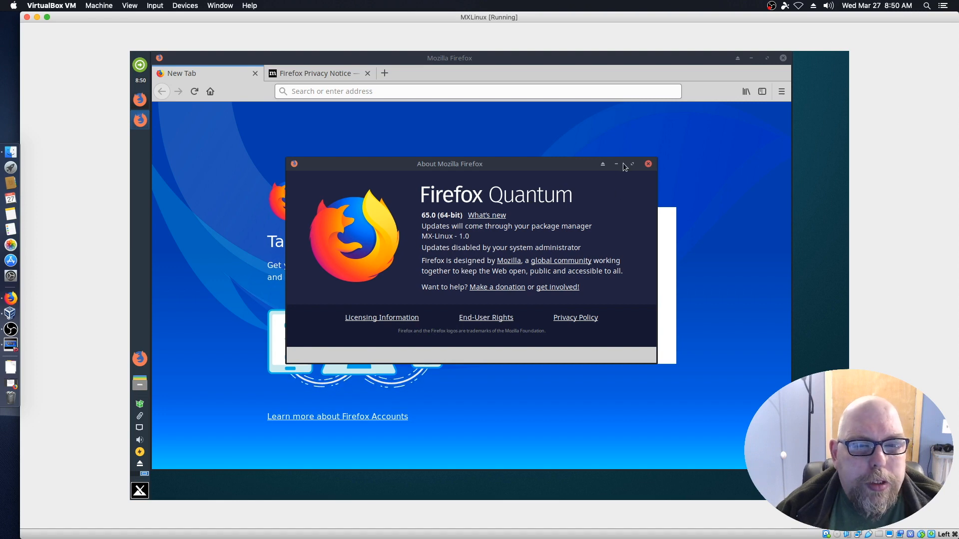
left_click(648, 164)
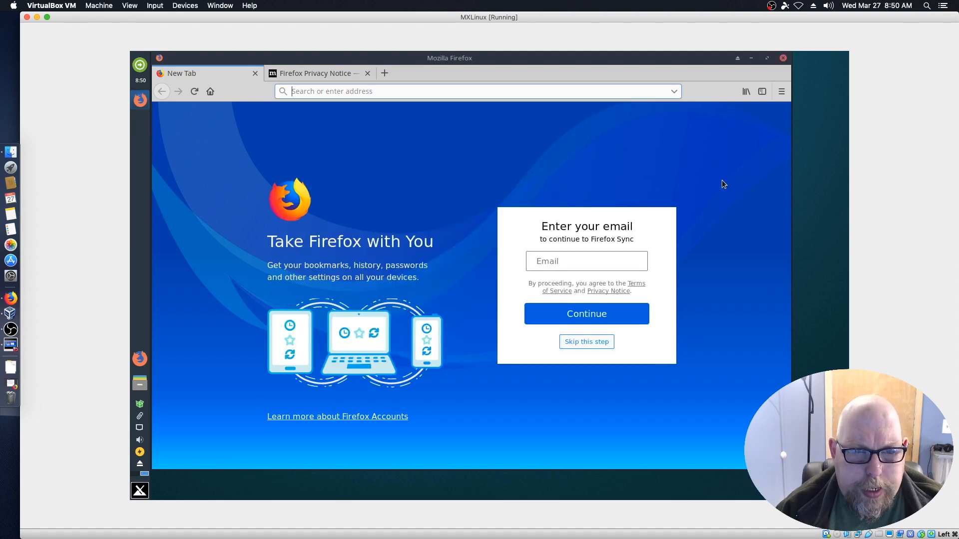
Quit Firefox, closing both tabs, and open the home folder in File Manager.
left_click(782, 58)
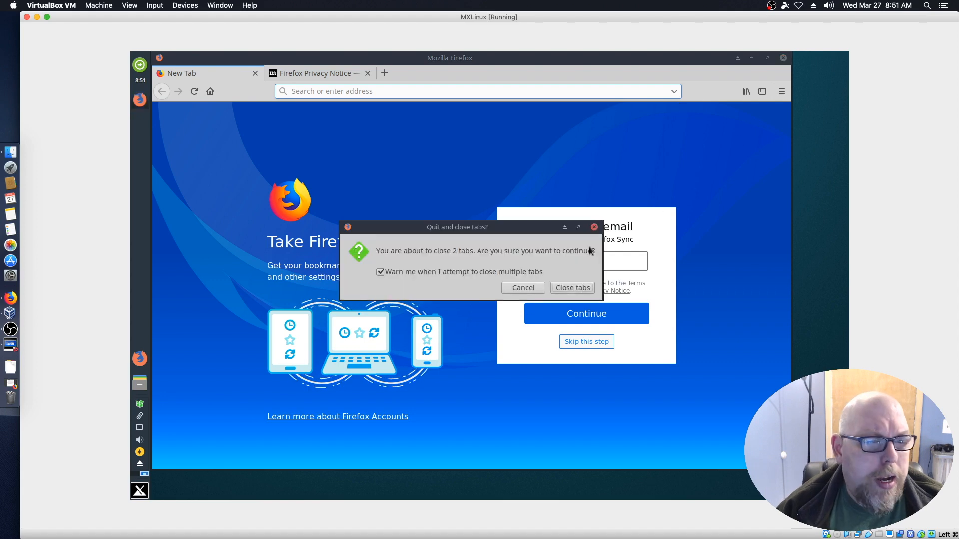
left_click(567, 287)
left_click(139, 383)
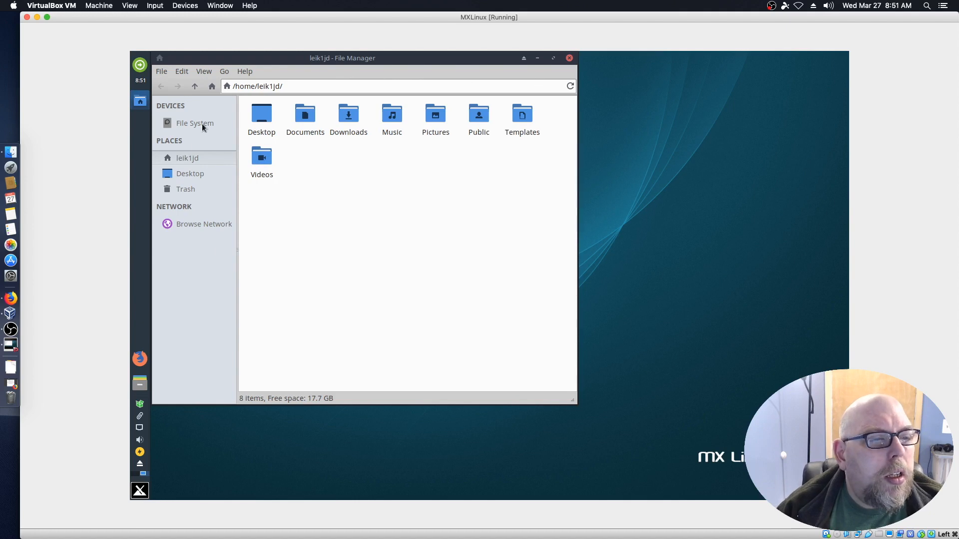
Select the Public folder, look at the View menu, and close the File Manager.
left_click(478, 129)
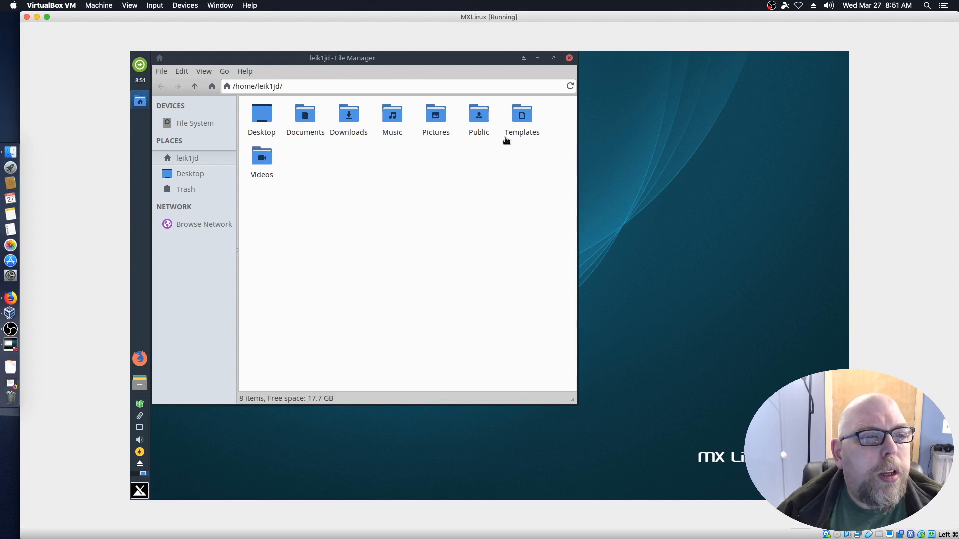
left_click(202, 73)
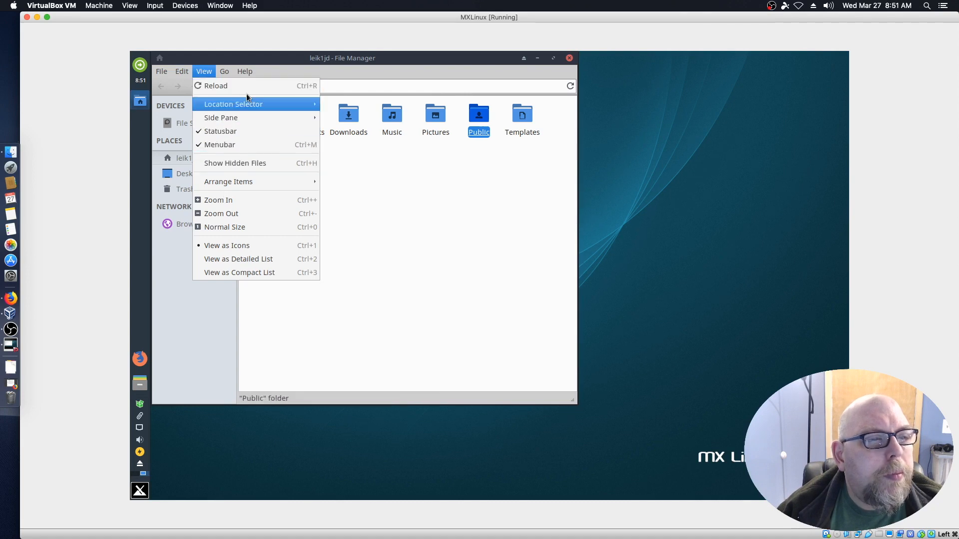
mouse_move(308, 186)
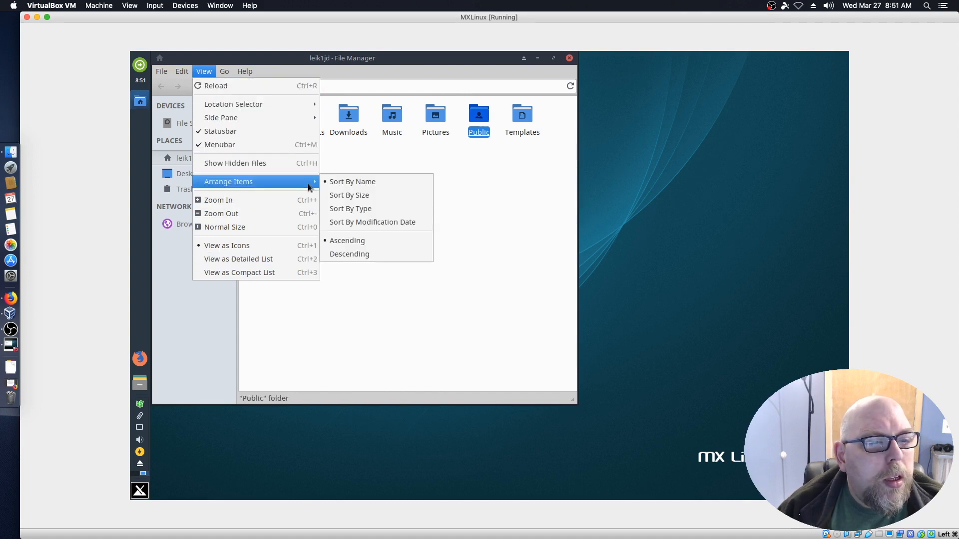
left_click(468, 224)
left_click(569, 58)
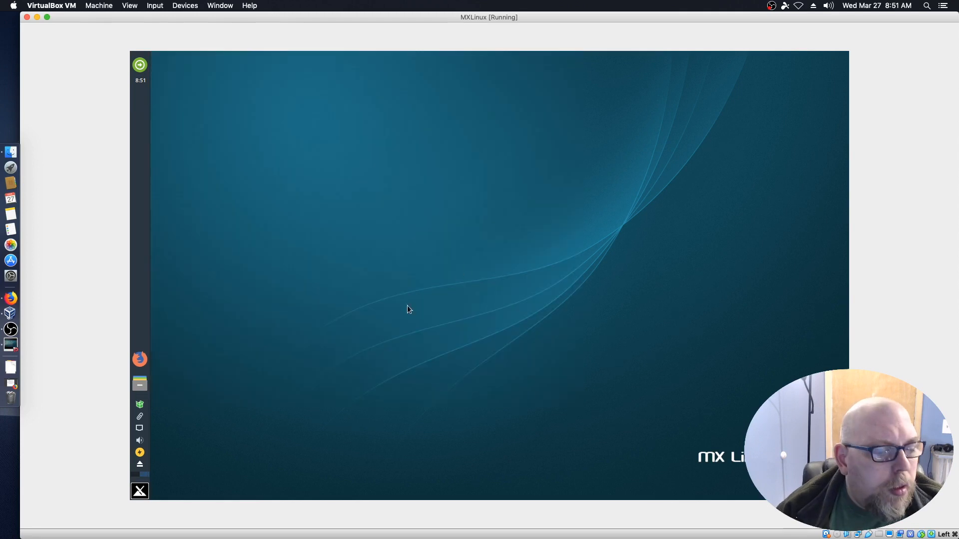
Browse the Internet, Graphics, Games and other menu categories, then launch LBreakout2 from Games.
left_click(140, 492)
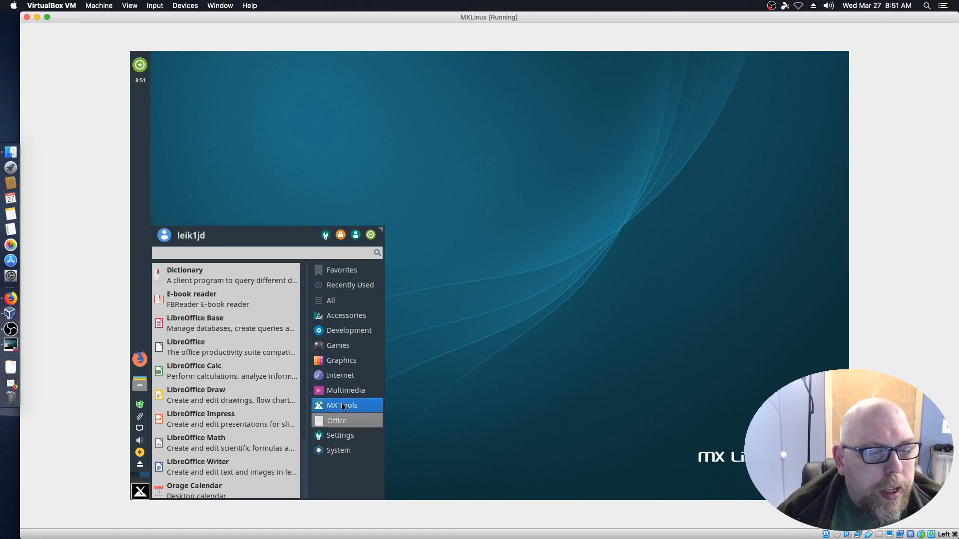
mouse_move(342, 407)
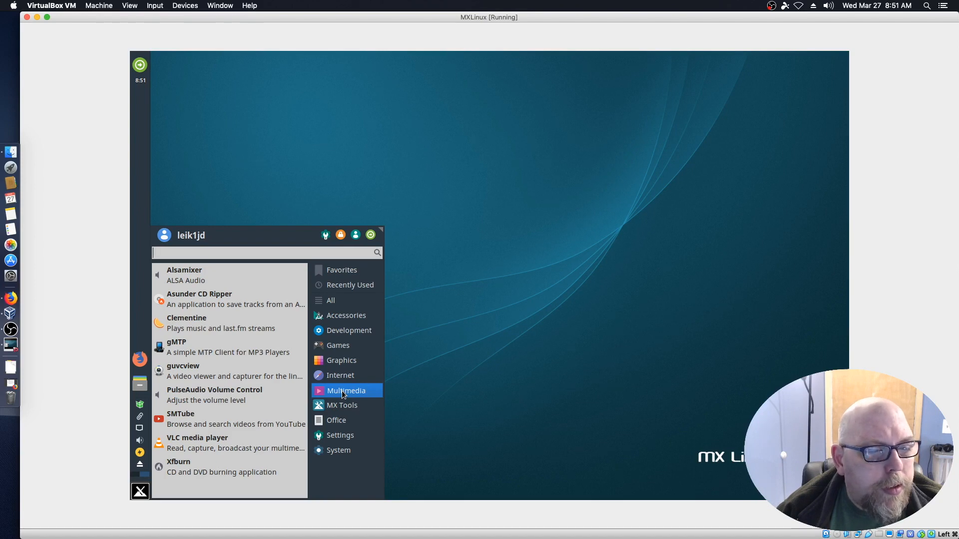
left_click(340, 377)
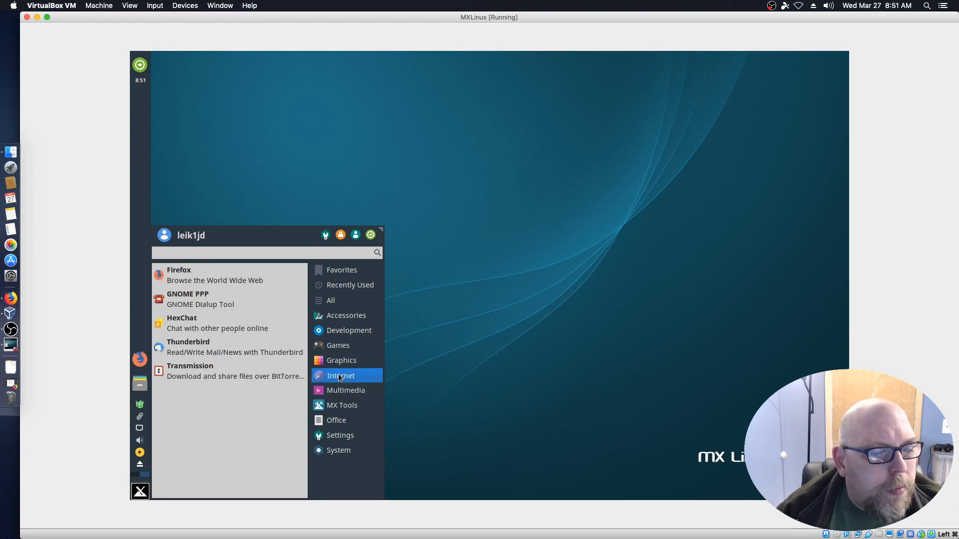
left_click(339, 362)
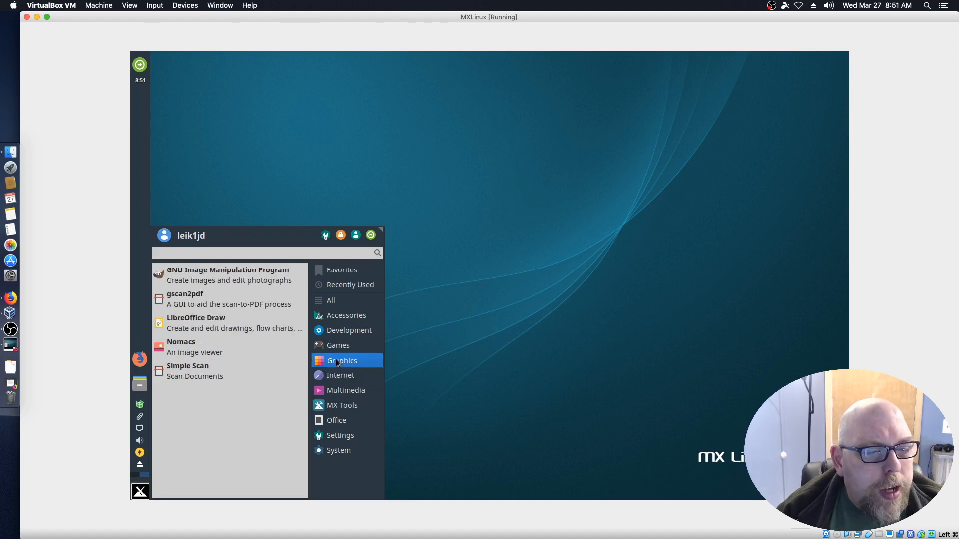
left_click(338, 346)
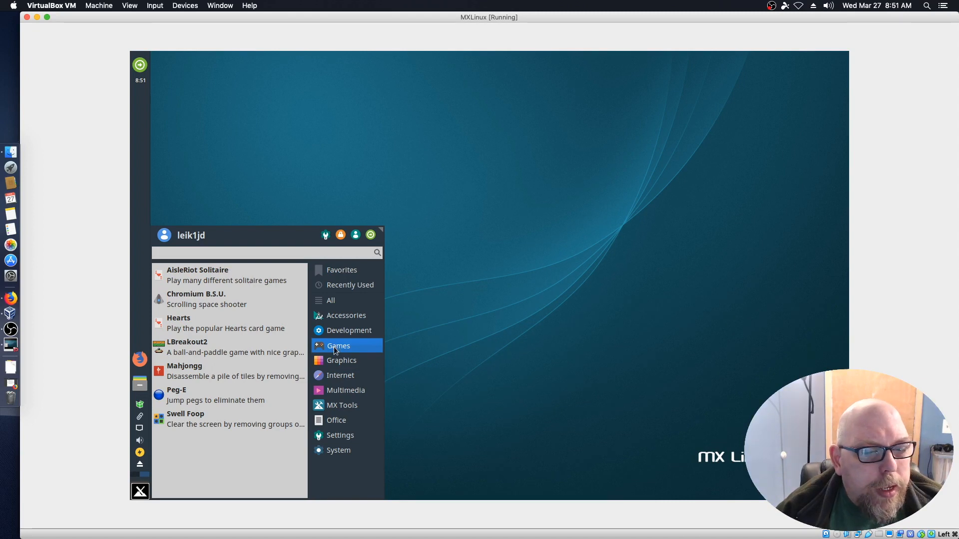
left_click(318, 336)
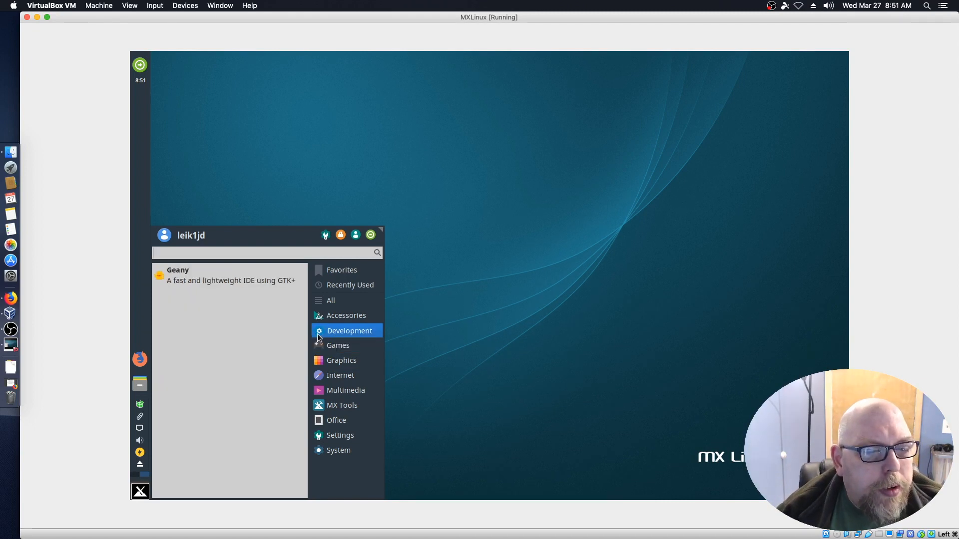
left_click(324, 317)
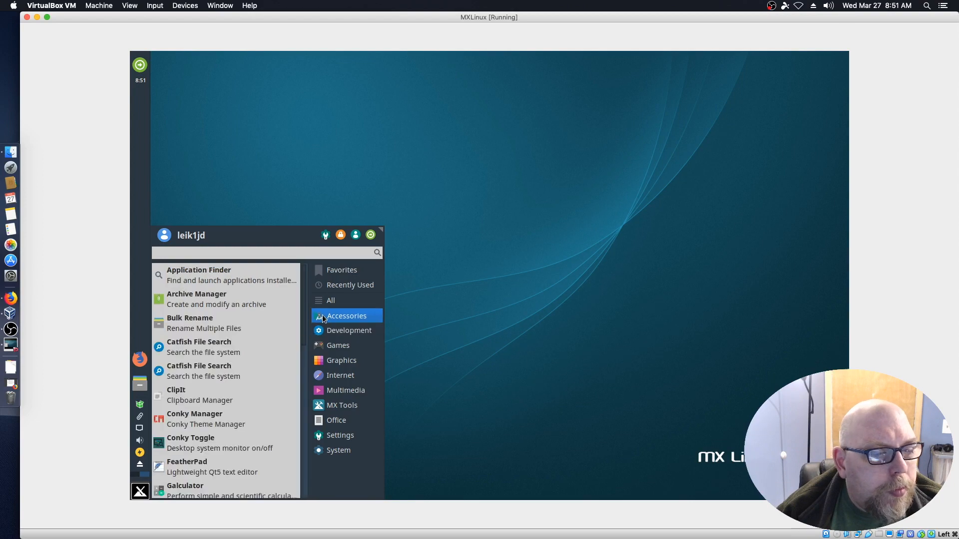
left_click(344, 390)
left_click(339, 346)
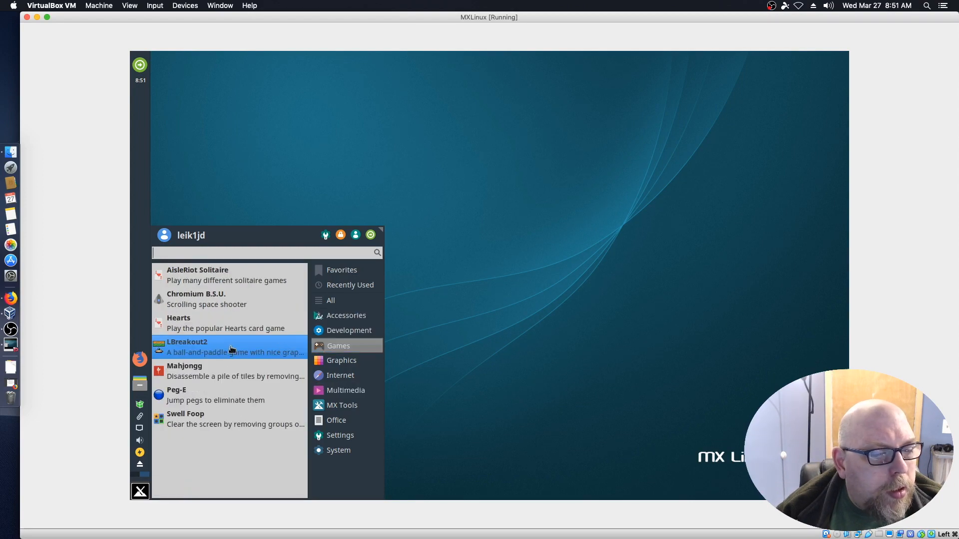
left_click(208, 345)
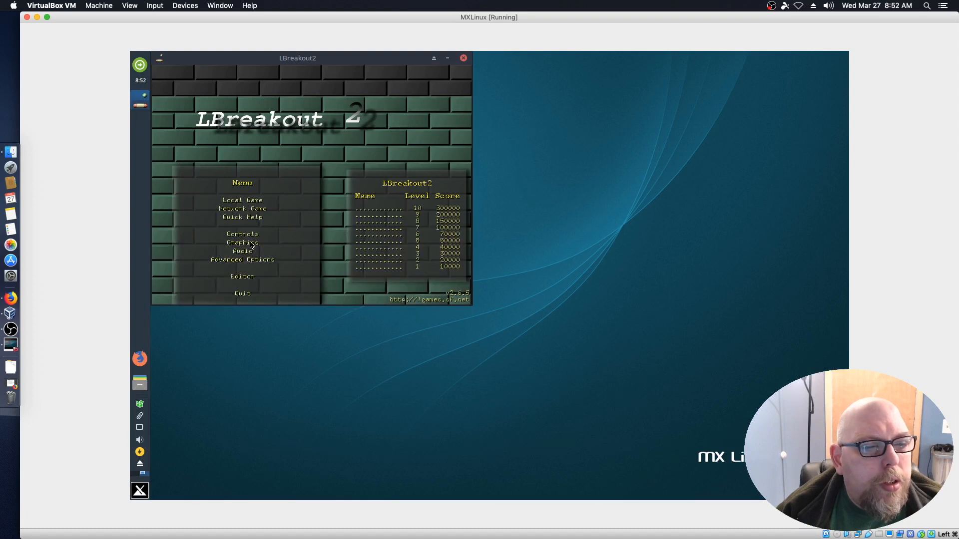
Start an LBreakout2 Local Game with the Original Set and launch the ball.
left_click(231, 201)
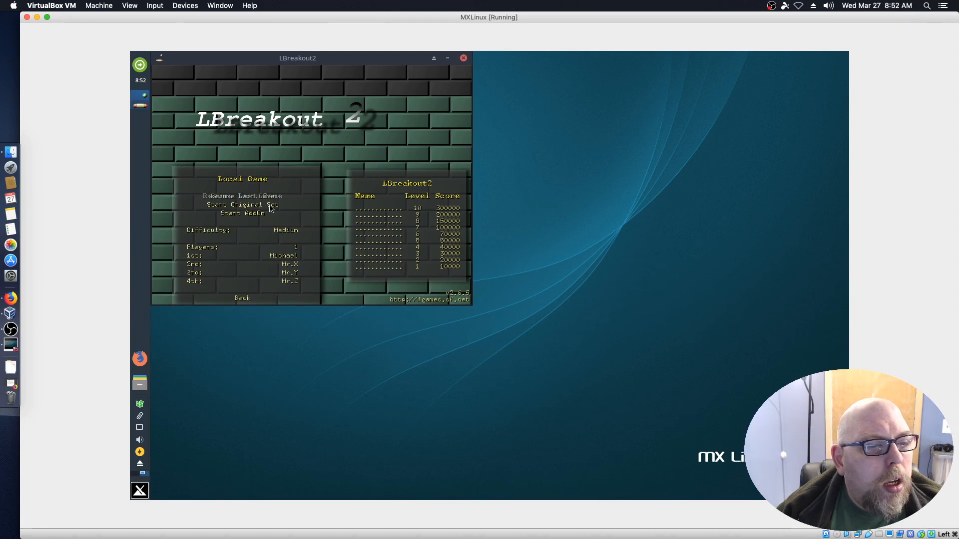
left_click(262, 206)
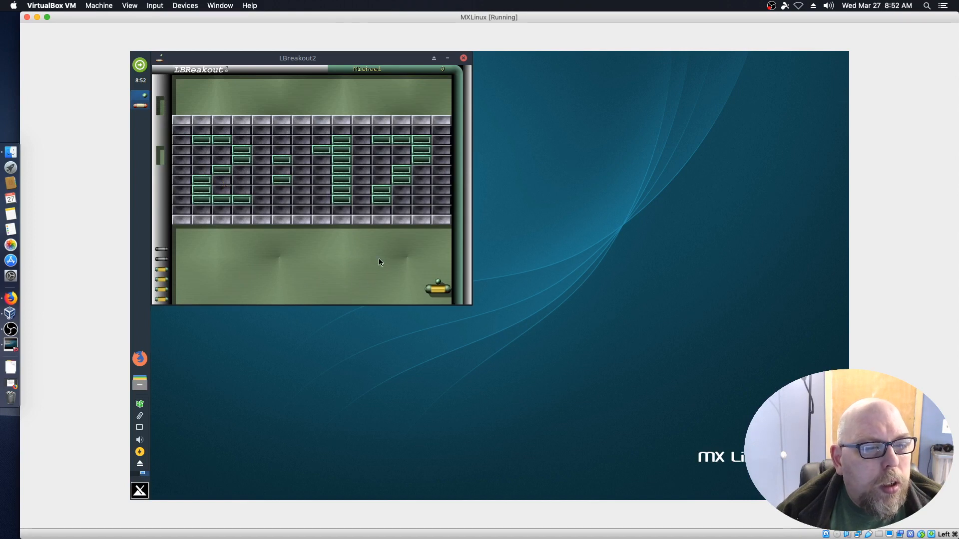
left_click(321, 278)
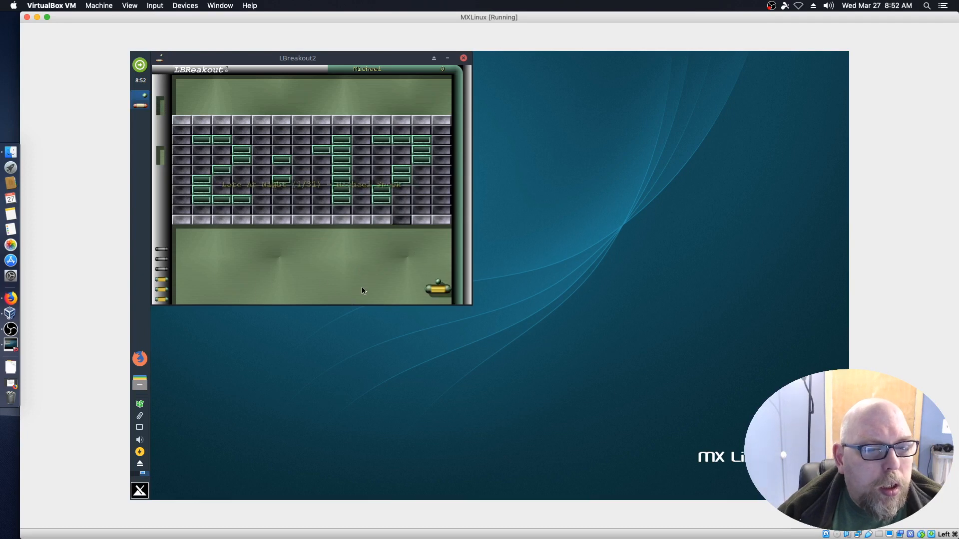
left_click(329, 332)
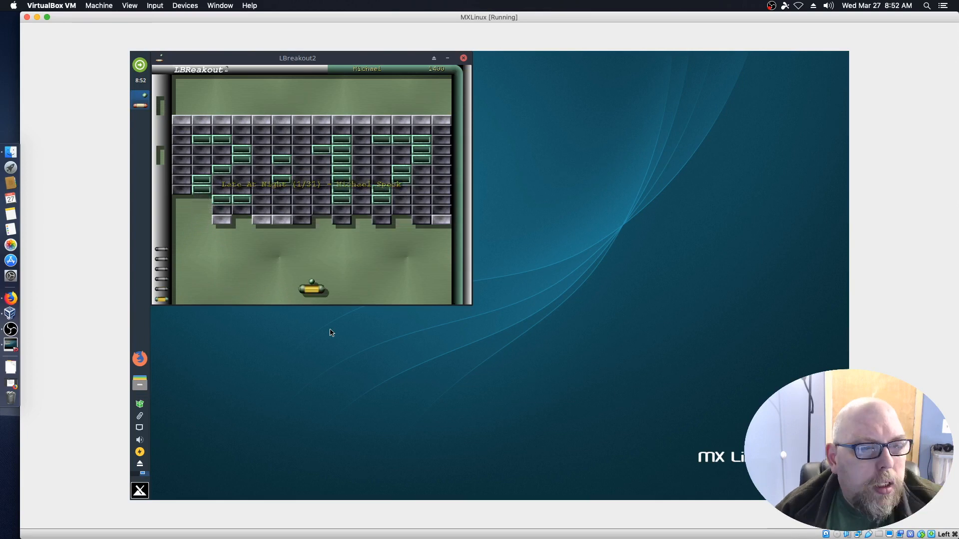
Steer the paddle with the arrow keys to keep the ball in play.
key("Left")
key("space")
key("Right")
key("Left")
key("Right")
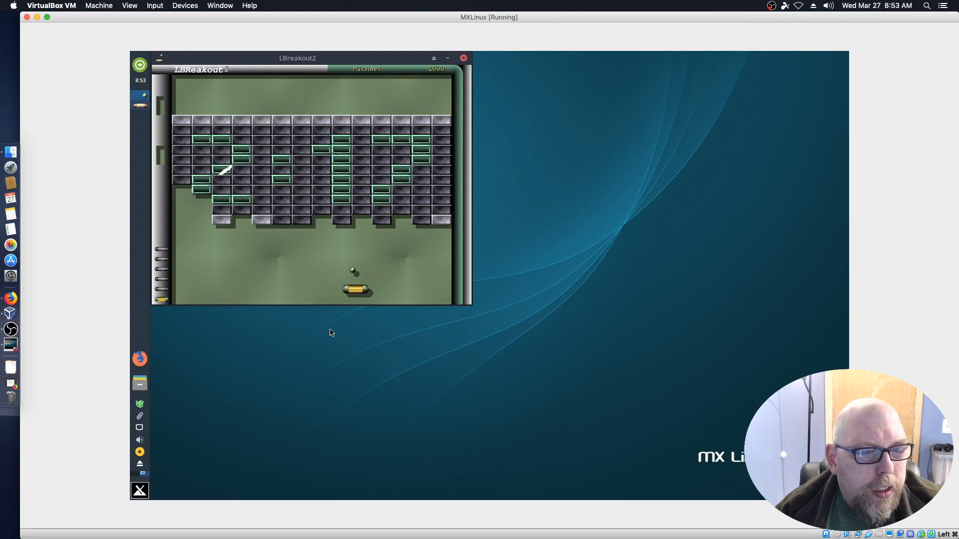
key("Right")
key("Left")
key("Right")
key("Left")
key("Left")
key("Right")
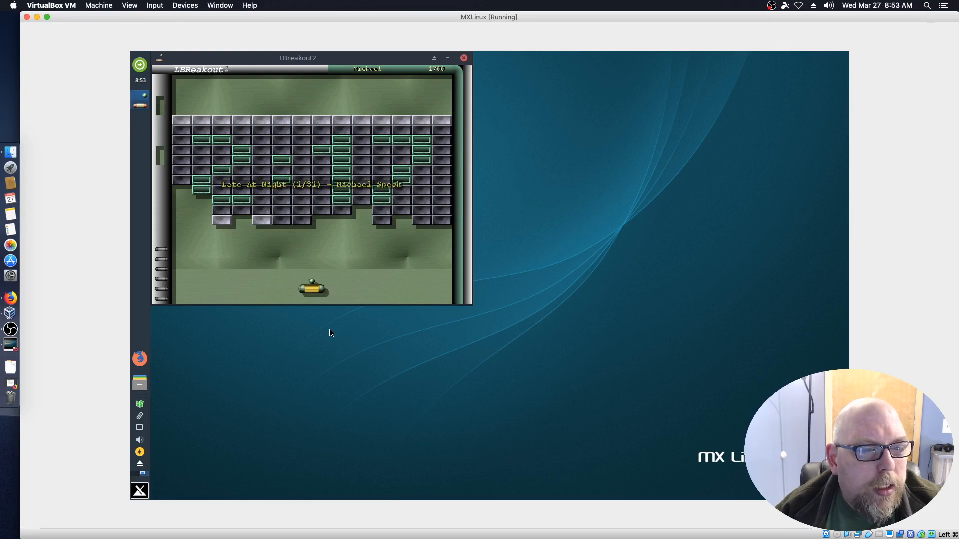
Launch a new ball, play until all lives are lost, and decline the continue with n.
key("space")
key("Right")
key("Left")
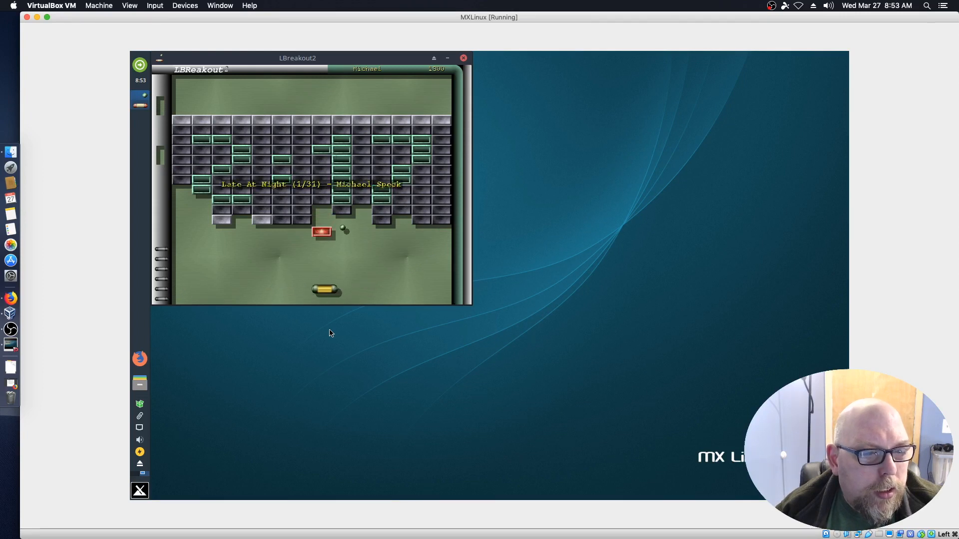
key("Right")
key("Left")
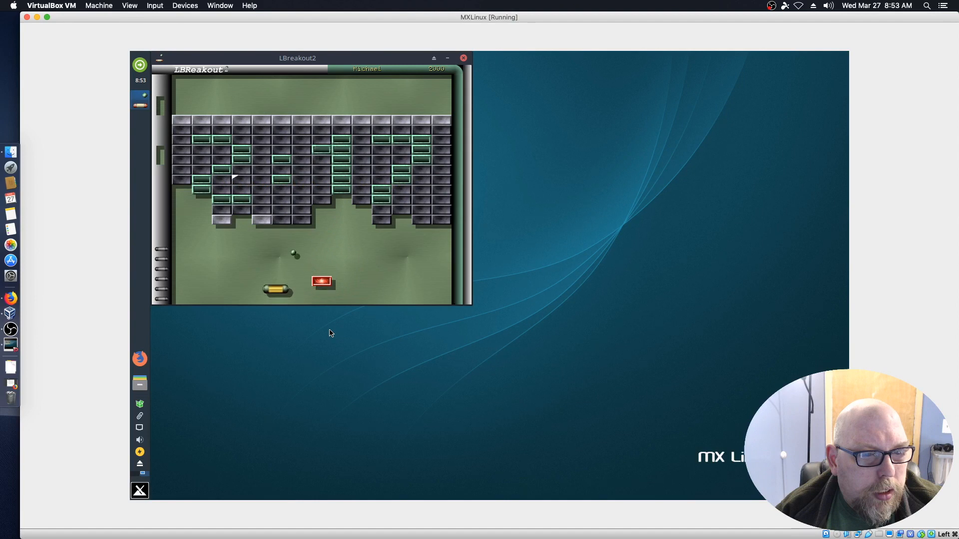
key("Left")
key("Right")
key("Right")
key("Left")
key("Right")
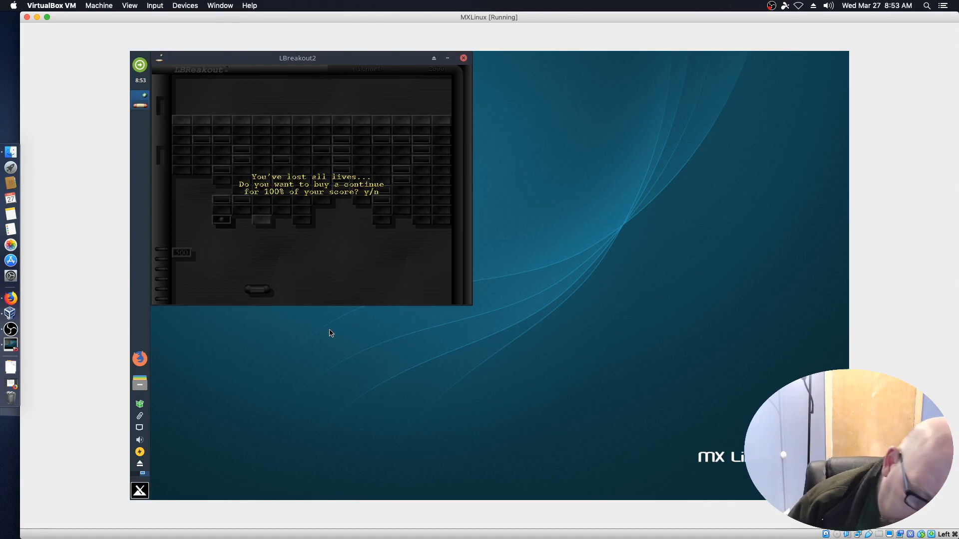
key("n")
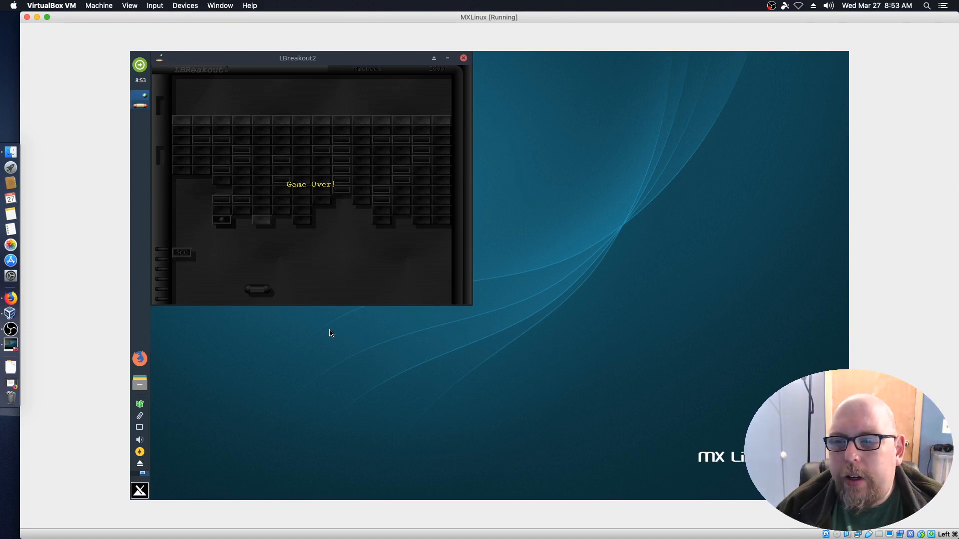
Close LBreakout2 and choose Shut Down from the panel's Log Out dialog.
left_click(464, 59)
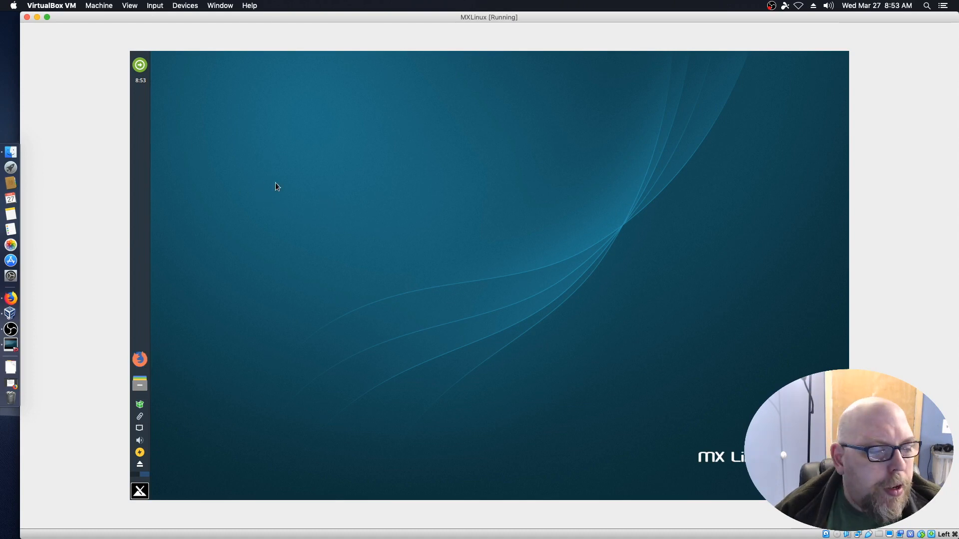
left_click(139, 68)
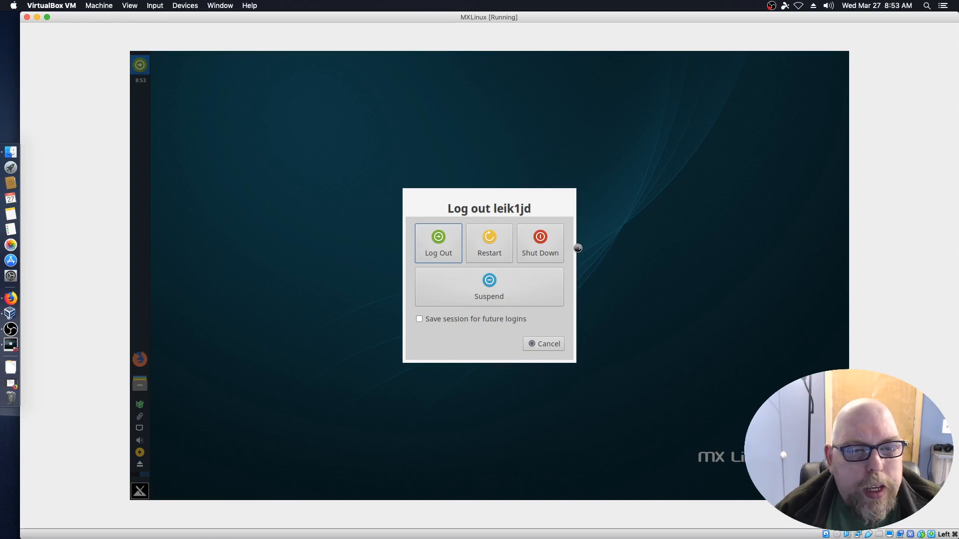
left_click(541, 239)
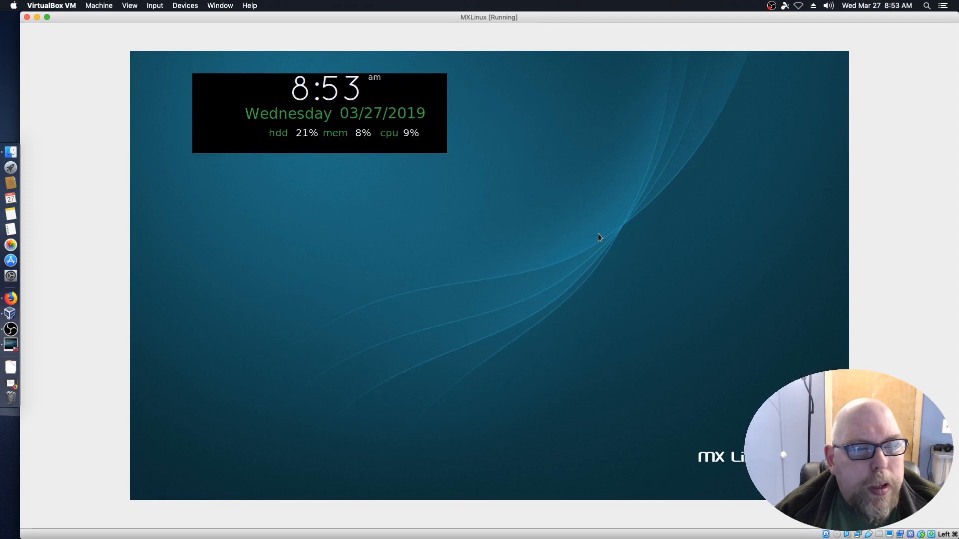